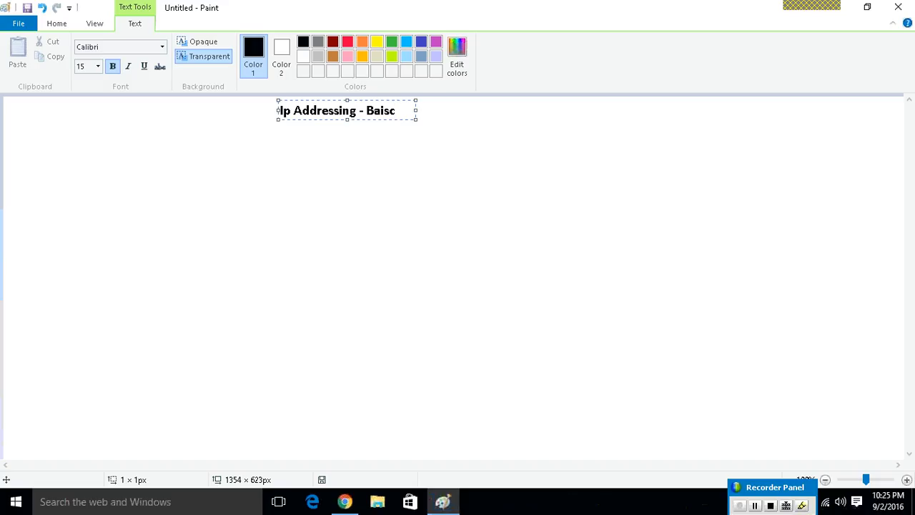
# Correct the misspelled last word of the title so it reads "Ip Addressing - Basics".
pyautogui.press('BackSpace')
pyautogui.press('BackSpace')
pyautogui.press('BackSpace')
pyautogui.write('sics')
pyautogui.click(250, 190)
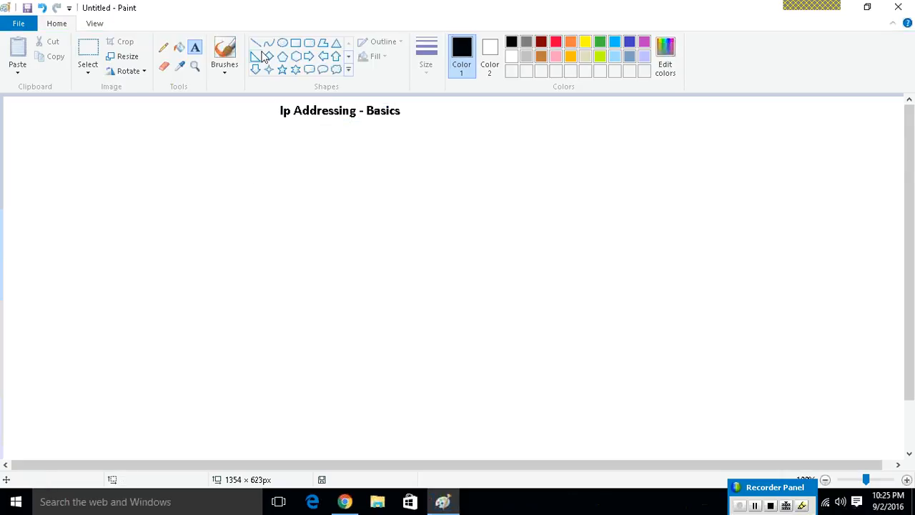
# Draw a rectangle about 160 × 107 px below the title and place a copy of it to its right at the same height.
pyautogui.click(295, 42)
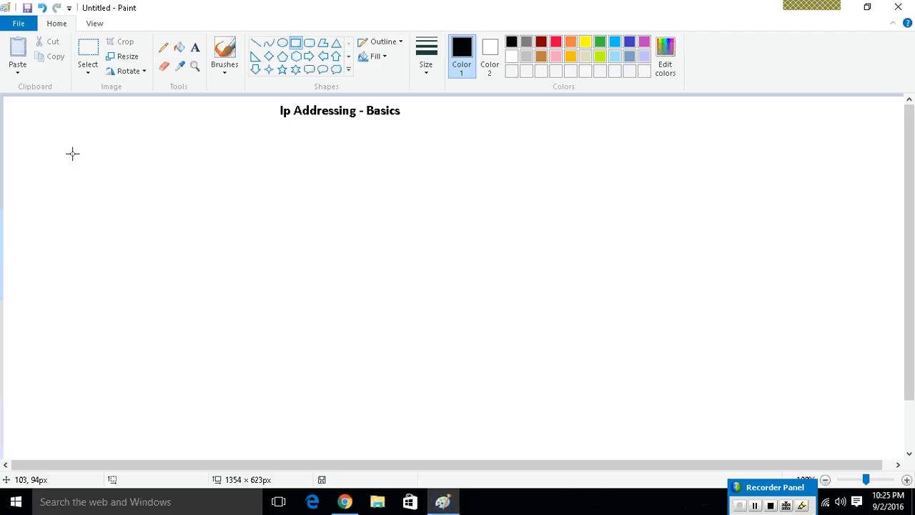
pyautogui.moveTo(74, 145); pyautogui.dragTo(181, 218)
pyautogui.click(86, 47)
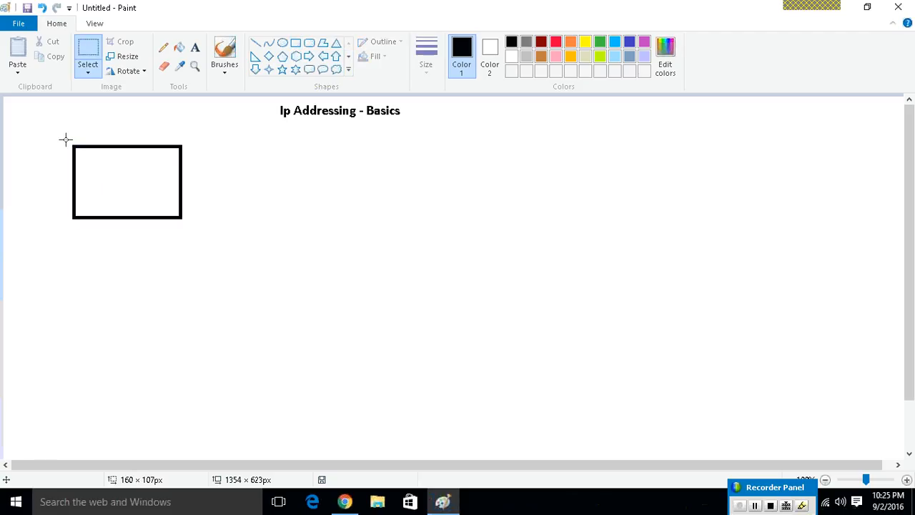
pyautogui.moveTo(65, 135)
pyautogui.mouseDown()
pyautogui.moveTo(174, 231)
pyautogui.moveTo(189, 232)
pyautogui.moveTo(167, 225)
pyautogui.moveTo(425, 226)
pyautogui.moveTo(415, 227)
pyautogui.mouseUp()
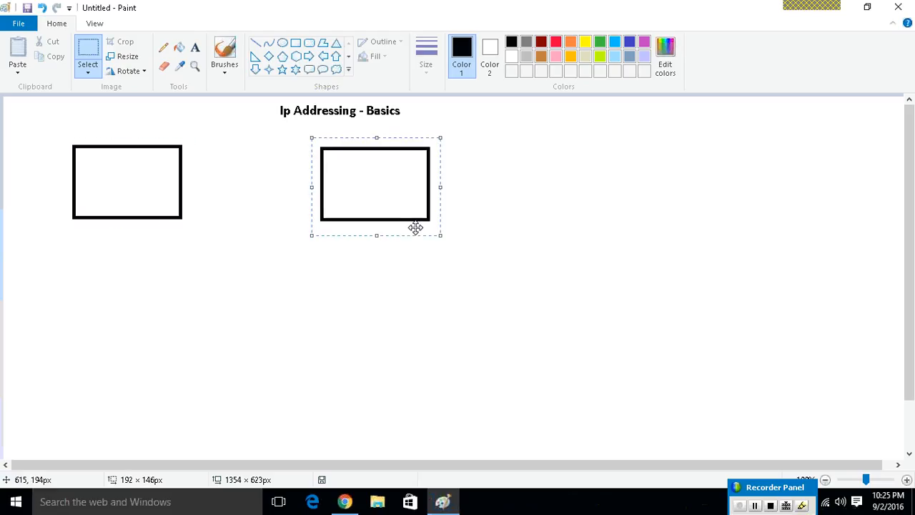
# Connect the two rectangles with a horizontal line and label them "Pc1" and "Pc2" inside.
pyautogui.click(255, 43)
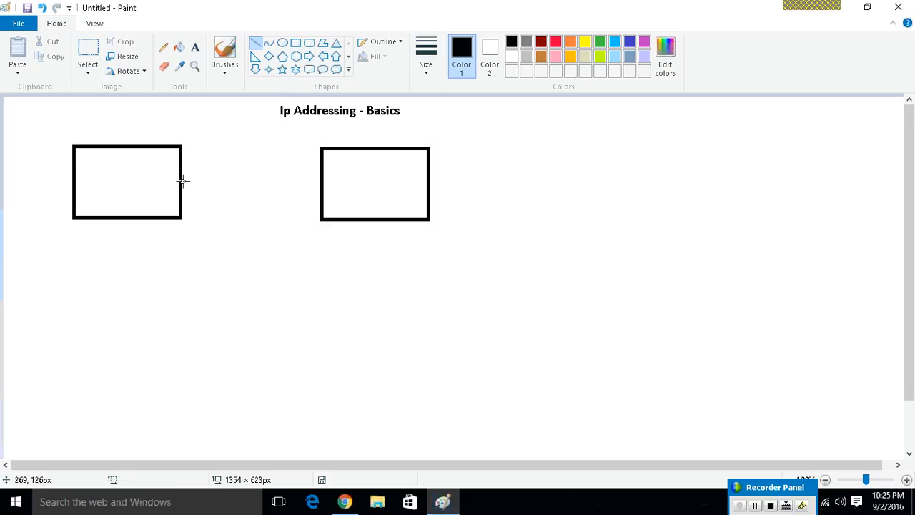
pyautogui.moveTo(182, 180); pyautogui.dragTo(321, 181)
pyautogui.click(194, 48)
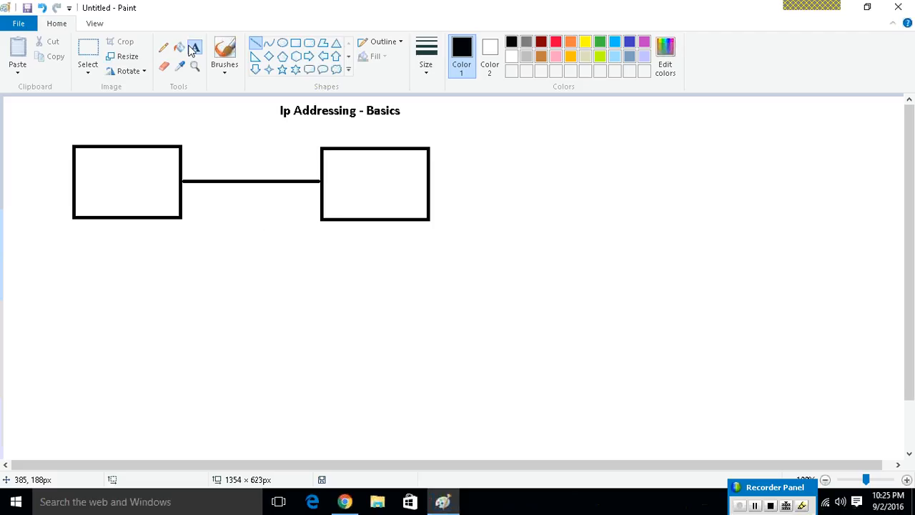
pyautogui.click(95, 169)
pyautogui.write('Pc1')
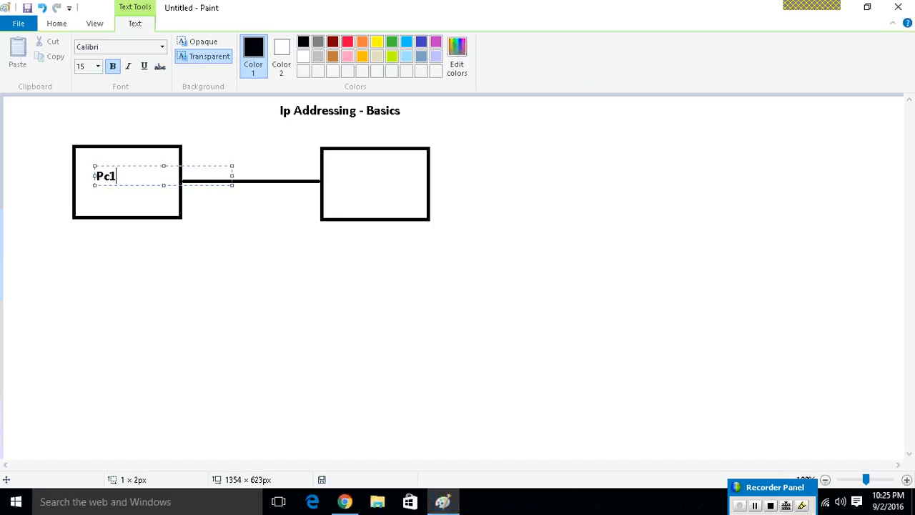
pyautogui.click(345, 177)
pyautogui.write('Pc2')
pyautogui.click(171, 227)
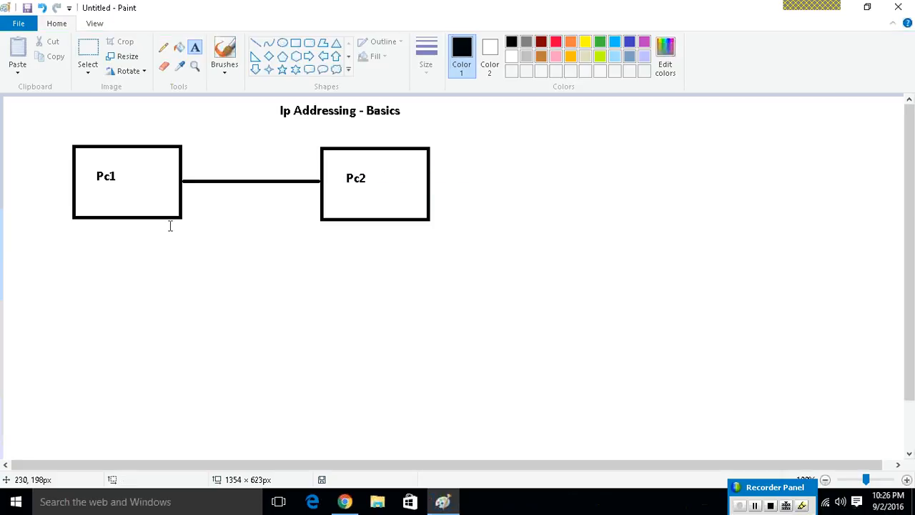
# Add the IP address labels 192.168.1.1 below the Pc1 box and 192.168.1.2 below the Pc2 box.
pyautogui.click(78, 229)
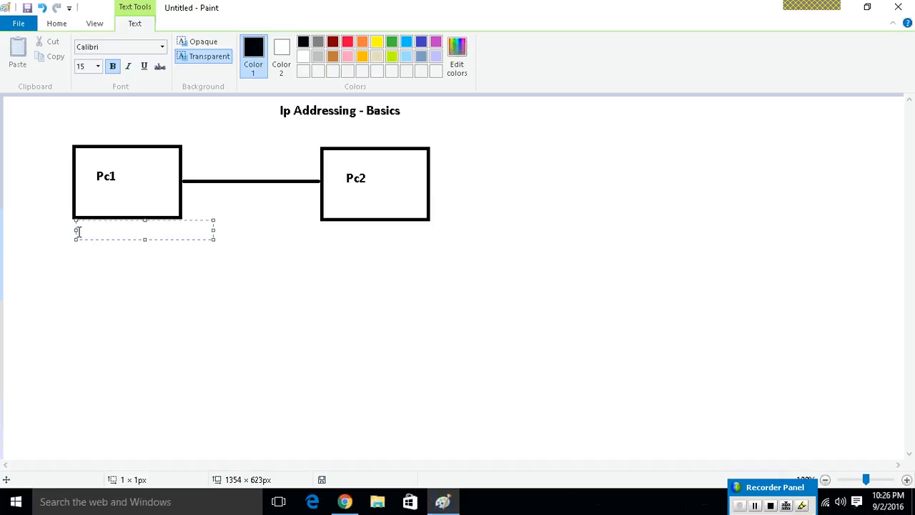
pyautogui.write('192.168.1.1')
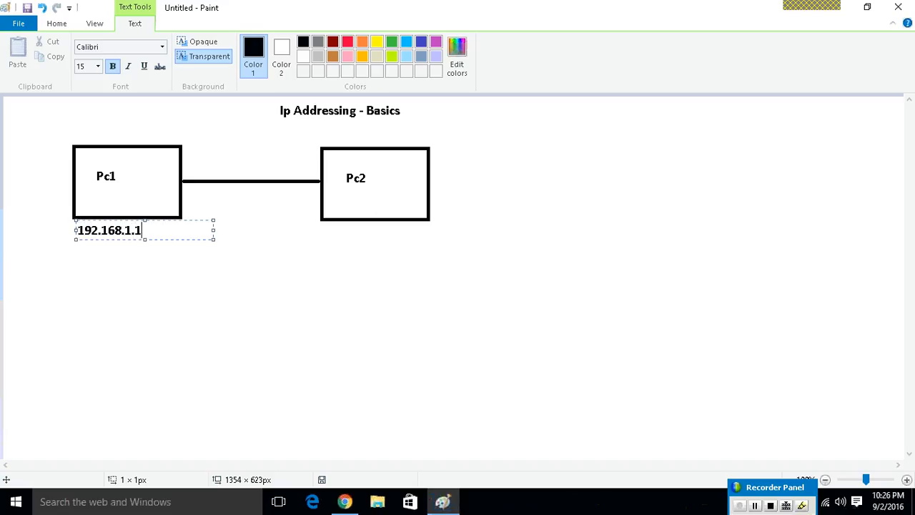
pyautogui.click(318, 235)
pyautogui.click(318, 236)
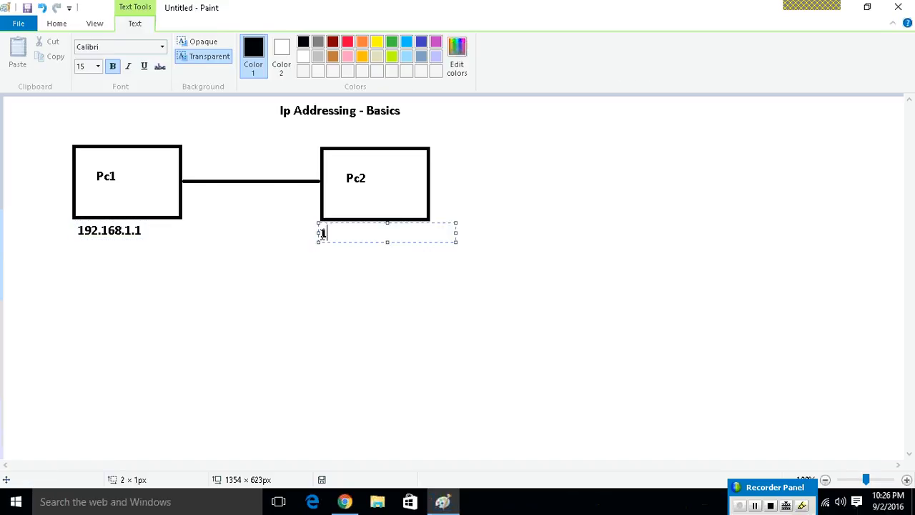
pyautogui.write('192.168.1.2')
pyautogui.click(224, 236)
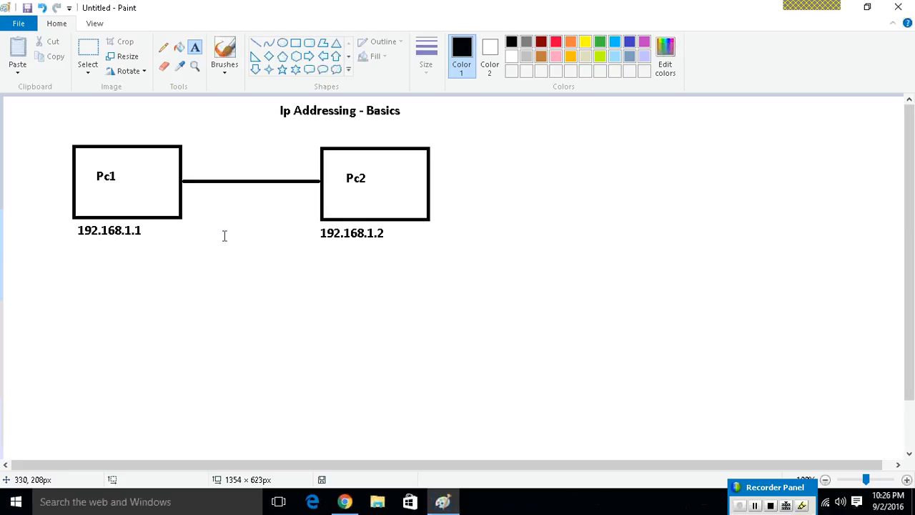
pyautogui.click(225, 53)
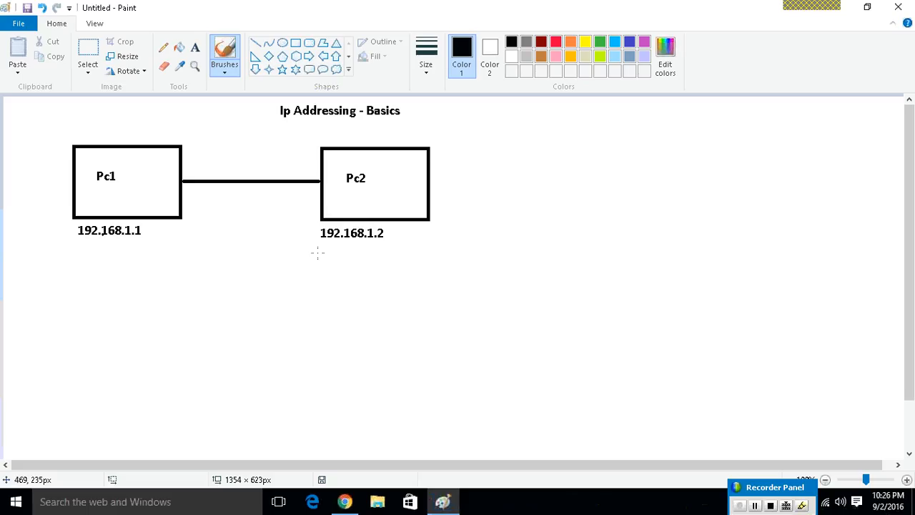
pyautogui.moveTo(318, 249); pyautogui.dragTo(367, 244)
pyautogui.hotkey('ctrl', 'z')
# Add the text "ping 192.168.1.2" just above the Pc1 box.
pyautogui.click(191, 52)
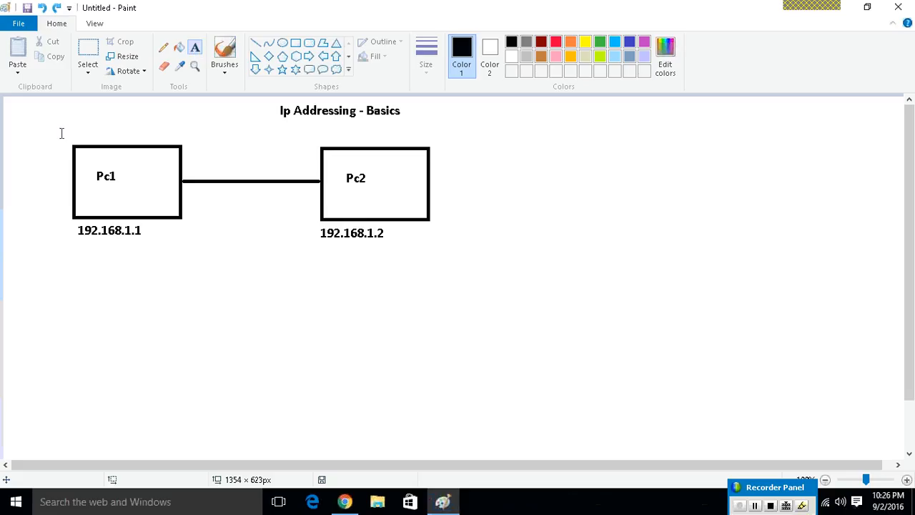
pyautogui.click(25, 135)
pyautogui.write('ping')
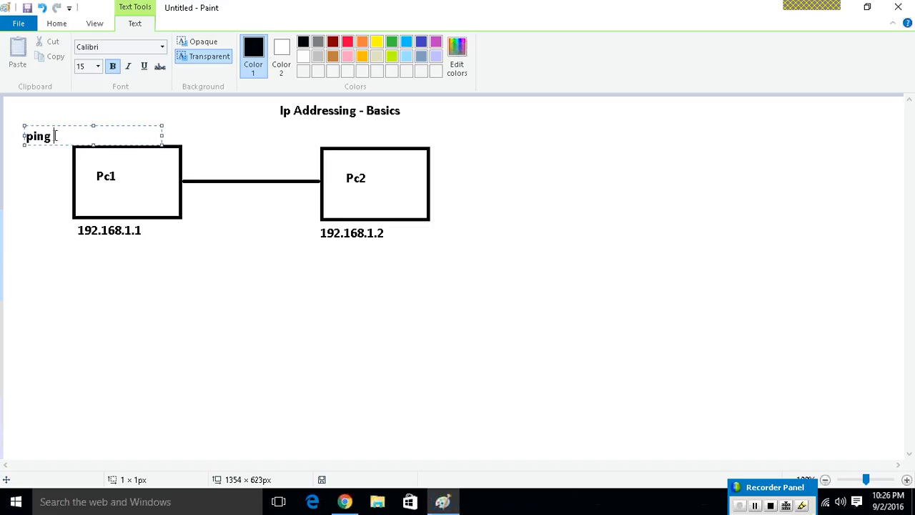
pyautogui.moveTo(55, 135); pyautogui.dragTo(24, 137)
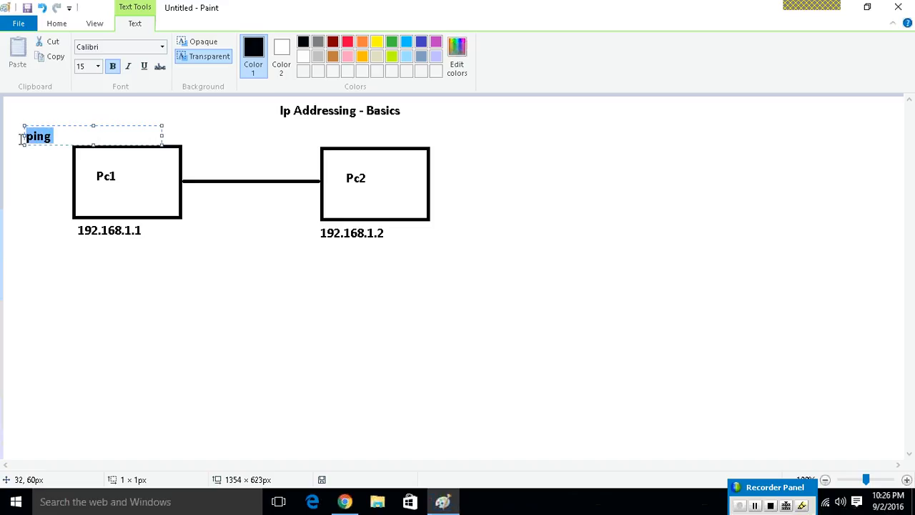
pyautogui.click(70, 138)
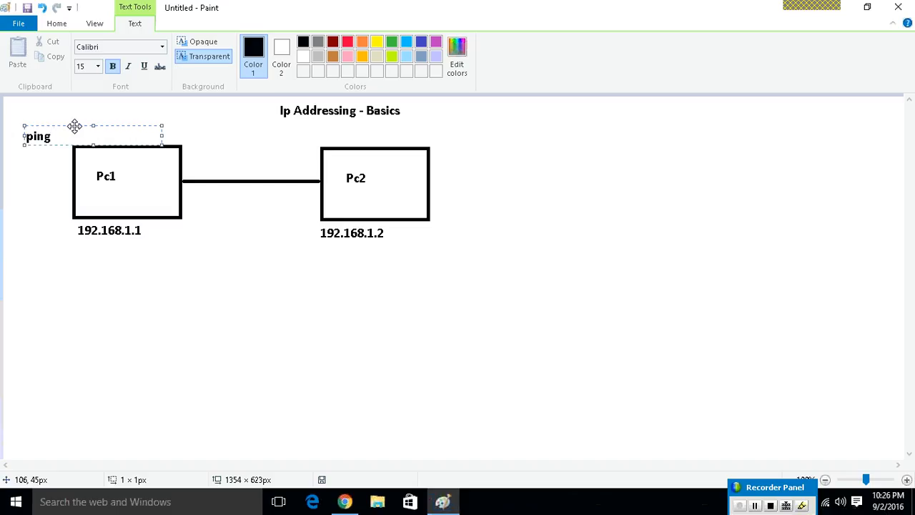
pyautogui.moveTo(75, 126); pyautogui.dragTo(79, 122)
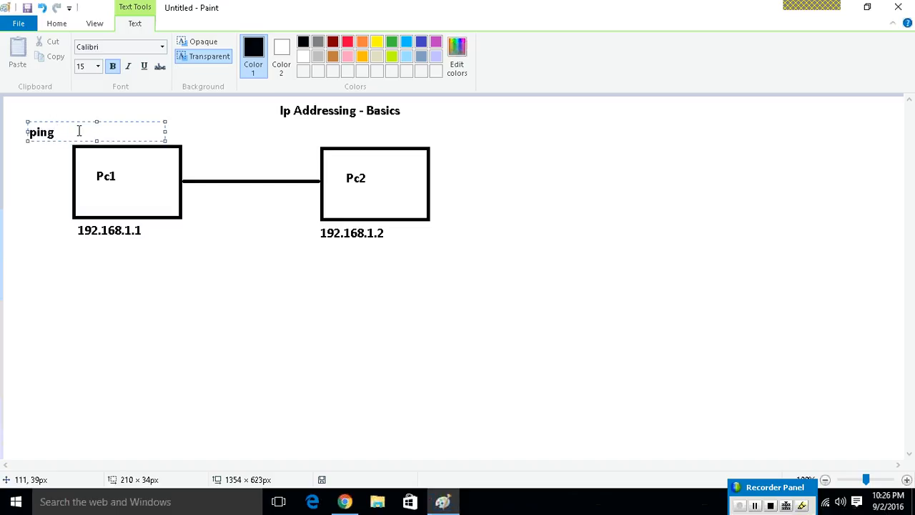
pyautogui.write('192.168.1.2')
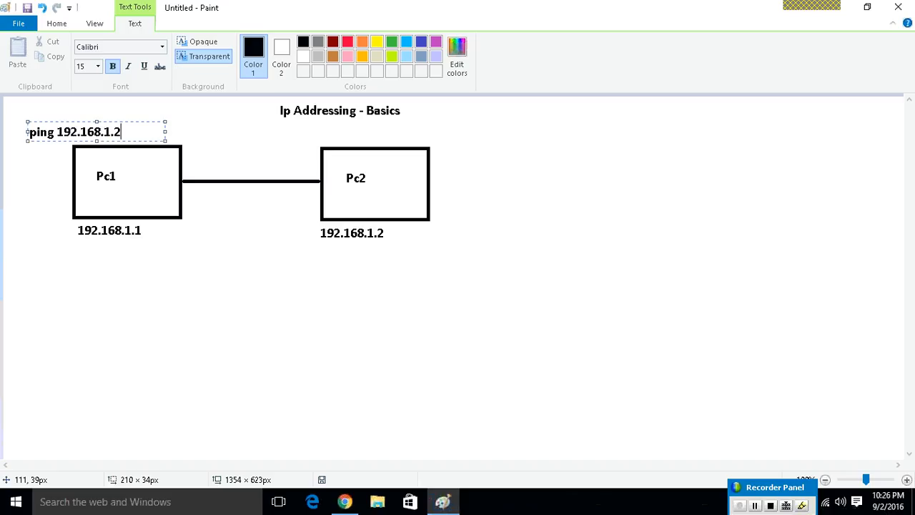
pyautogui.click(131, 273)
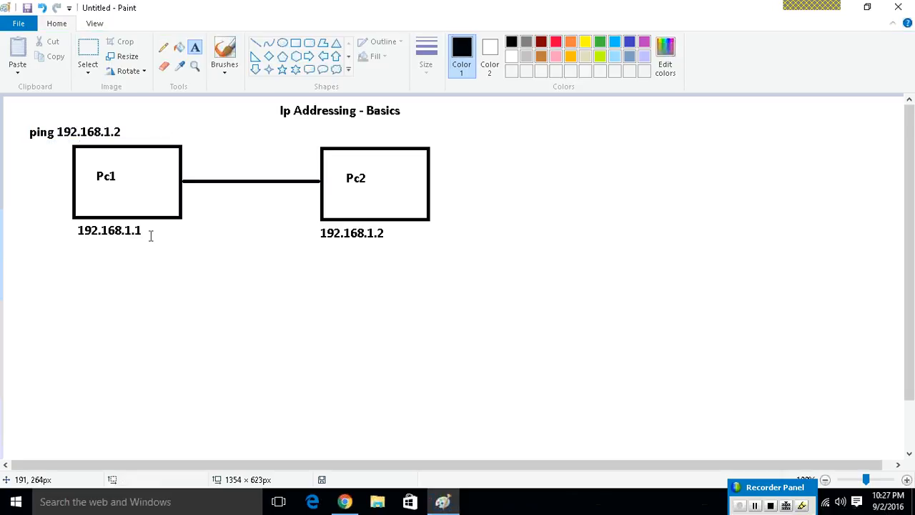
# Draw a wide, flat rectangle about 389 × 35 px below the Pc1 address, with the thinnest outline.
pyautogui.click(226, 48)
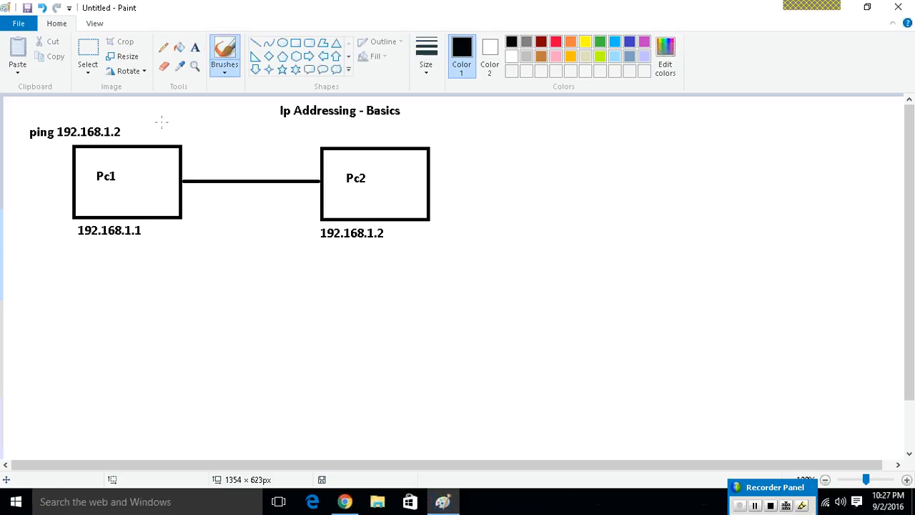
pyautogui.click(295, 42)
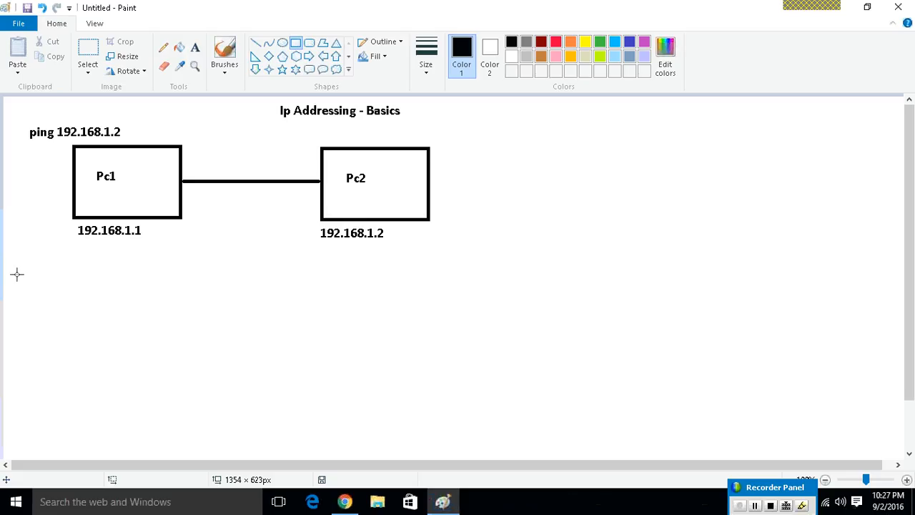
pyautogui.moveTo(7, 275); pyautogui.dragTo(164, 309)
pyautogui.moveTo(74, 305); pyautogui.dragTo(270, 297)
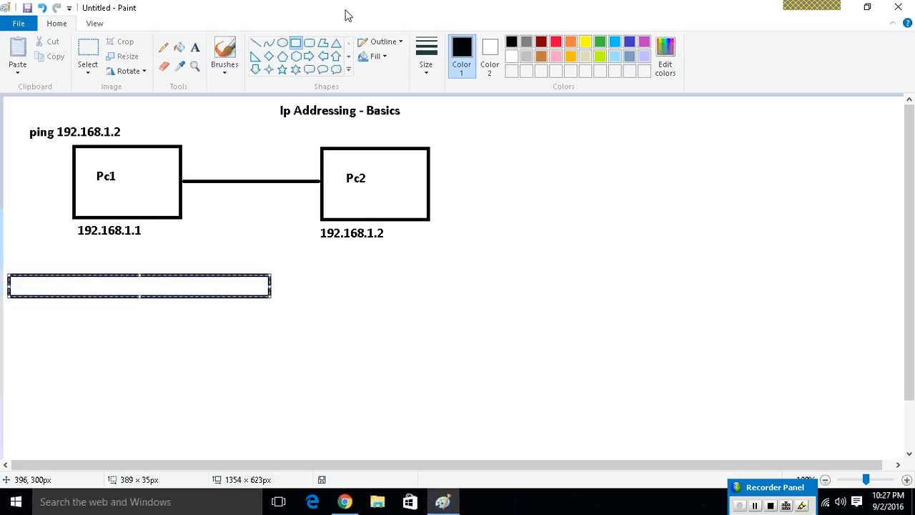
pyautogui.click(426, 64)
pyautogui.click(427, 91)
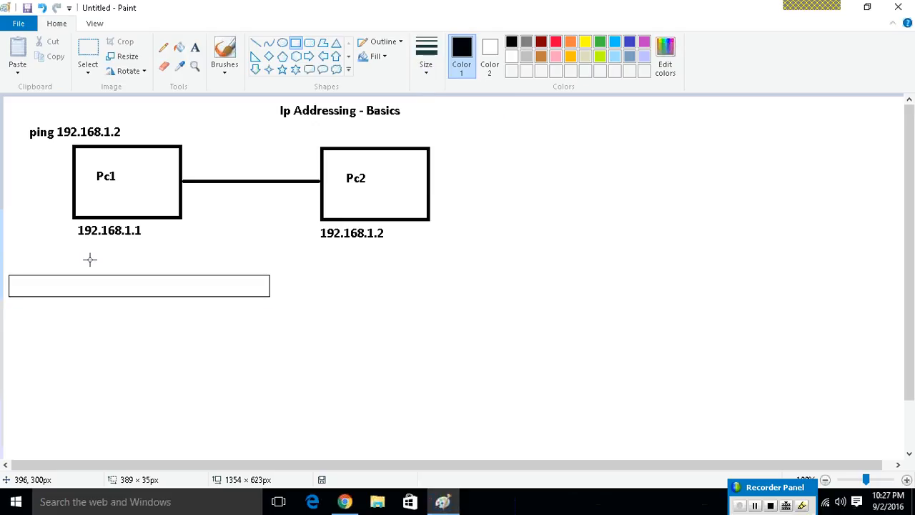
# Add the heading text "Source IP address: Destination IP address" directly above the flat rectangle.
pyautogui.click(195, 49)
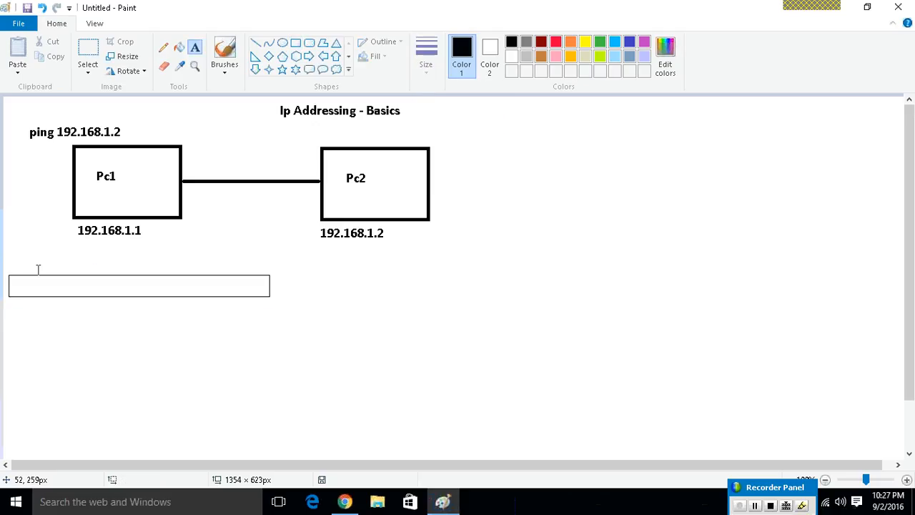
pyautogui.click(8, 257)
pyautogui.write('Source ')
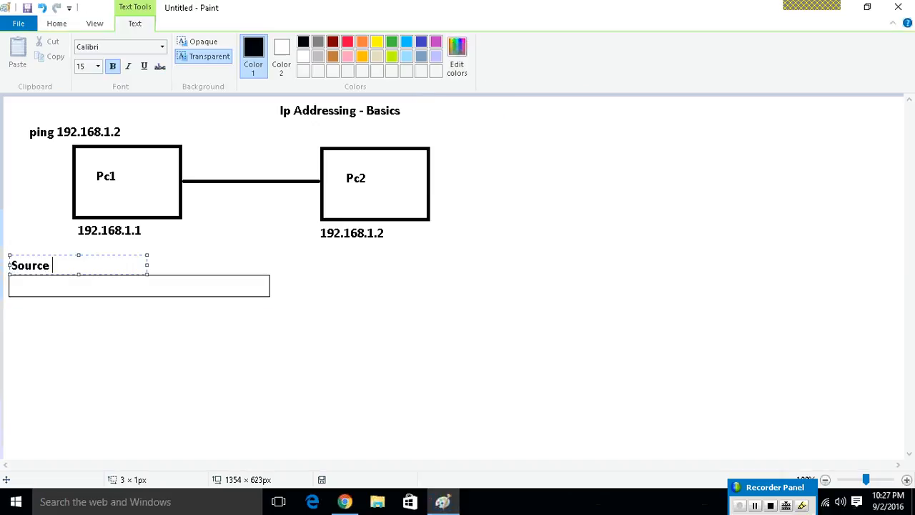
pyautogui.write('IP address:')
pyautogui.moveTo(147, 263); pyautogui.dragTo(383, 295)
pyautogui.write('Des')
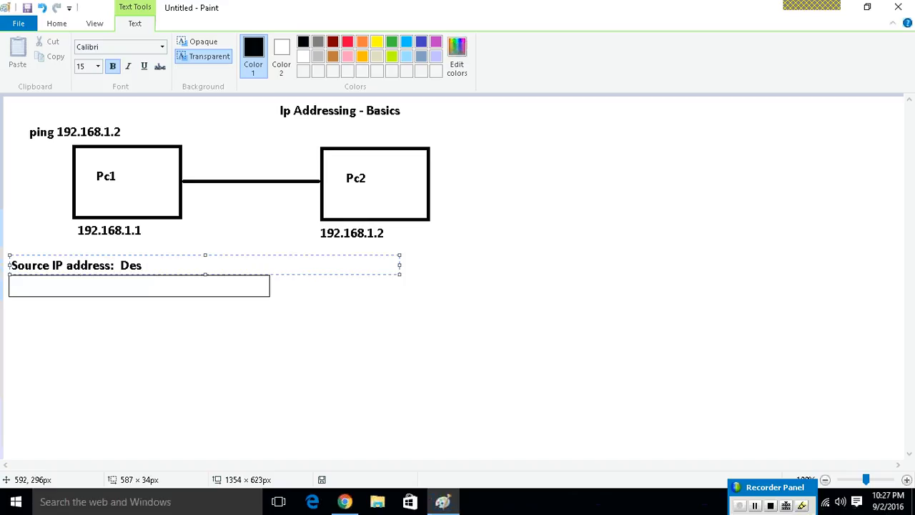
pyautogui.write('tination IP addrewss')
pyautogui.press('BackSpace')
pyautogui.press('BackSpace')
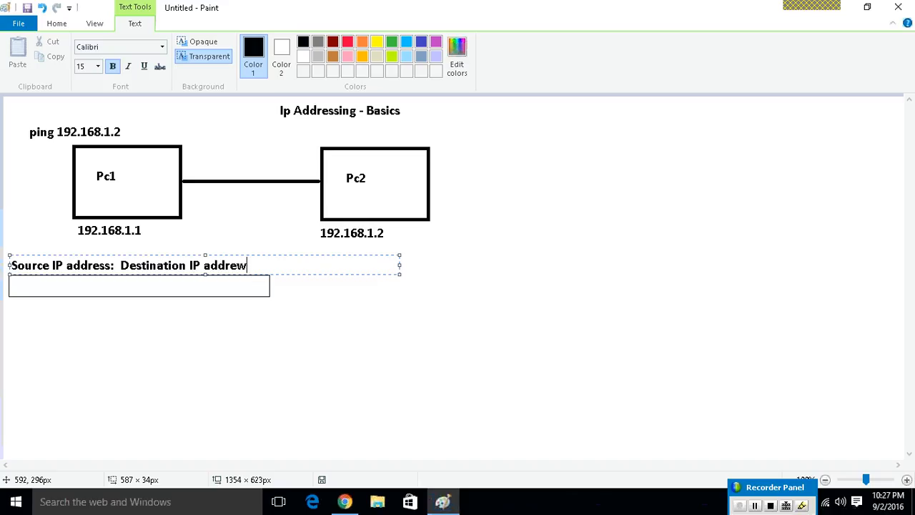
pyautogui.press('BackSpace')
pyautogui.write('ss')
# Set the heading text to font size 10 and add space before the colon after "Source IP address".
pyautogui.hotkey('ctrl', 'a')
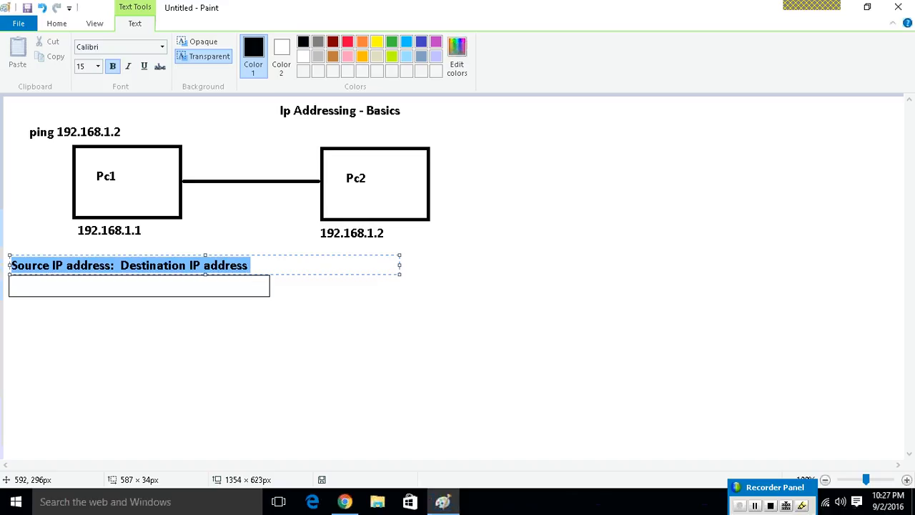
pyautogui.click(83, 67)
pyautogui.write('10')
pyautogui.press('Return')
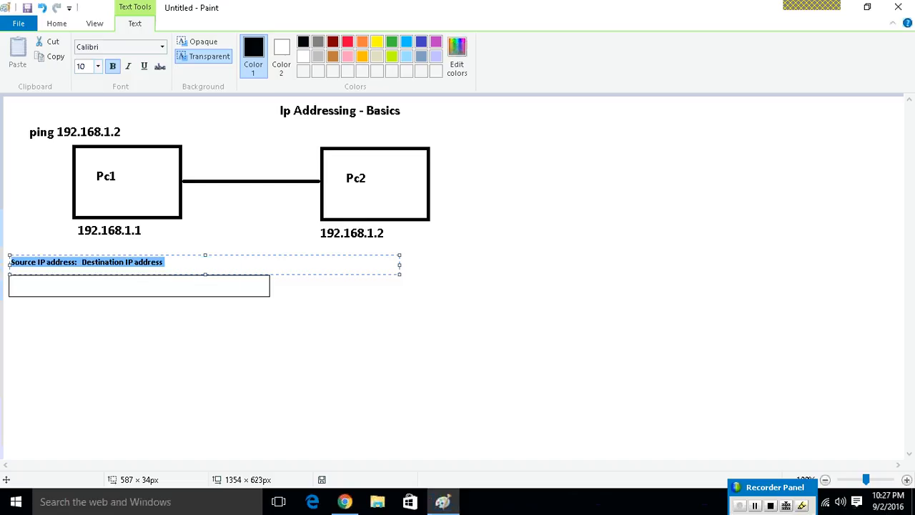
pyautogui.click(76, 269)
pyautogui.write(':')
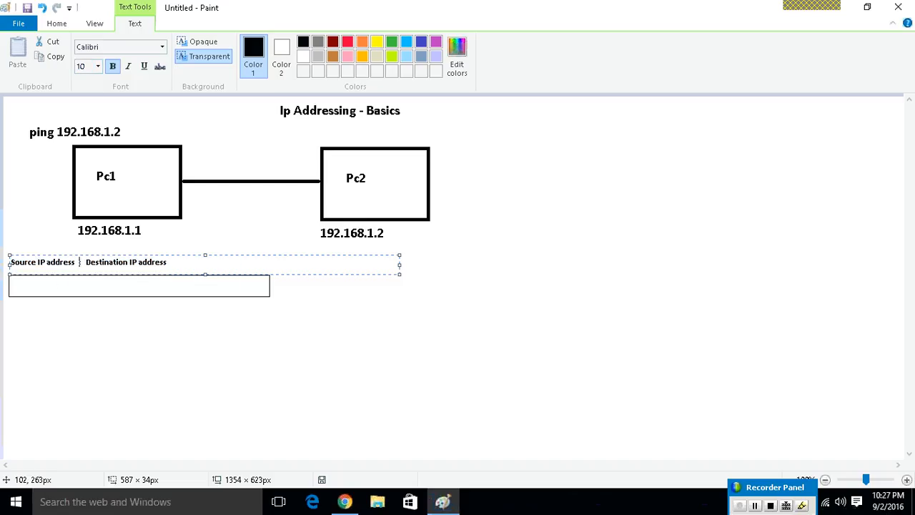
pyautogui.click(75, 282)
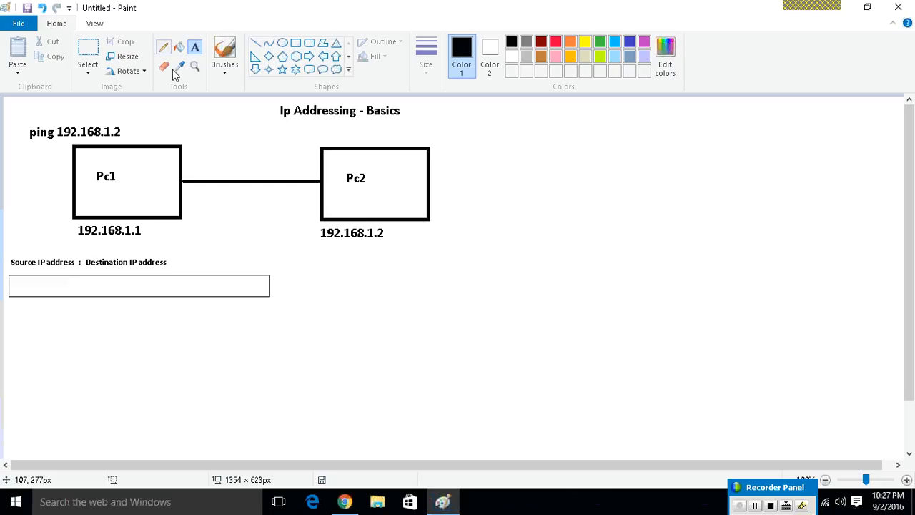
# Copy the 192.168.1.1 label from below Pc1 into the flat rectangle, under the source IP address heading.
pyautogui.click(91, 53)
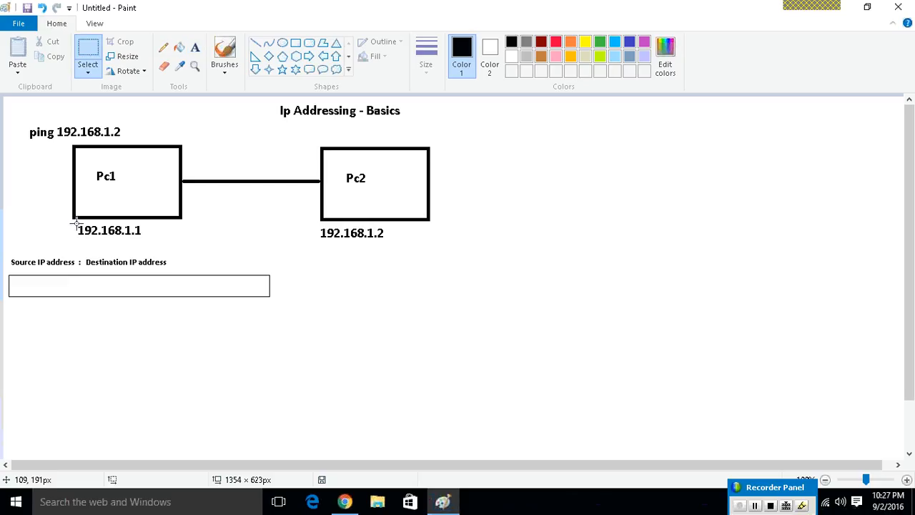
pyautogui.moveTo(77, 223); pyautogui.dragTo(62, 293)
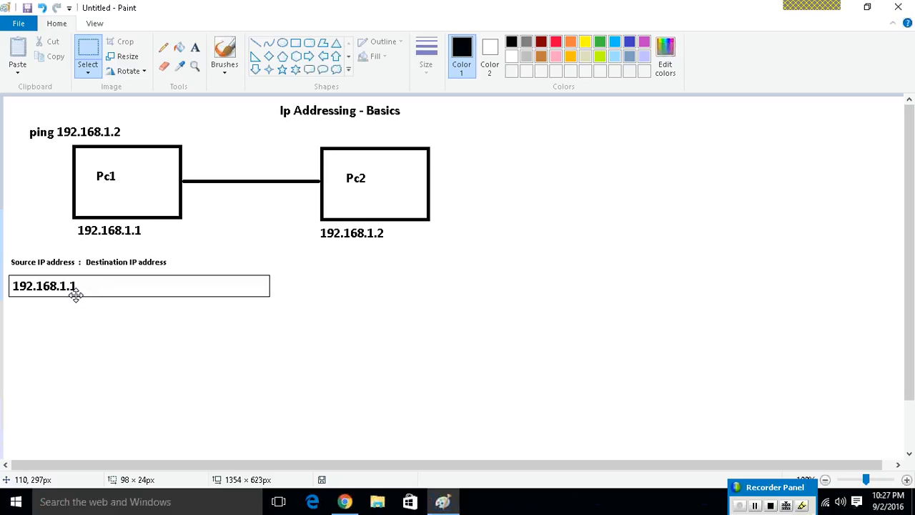
pyautogui.click(227, 266)
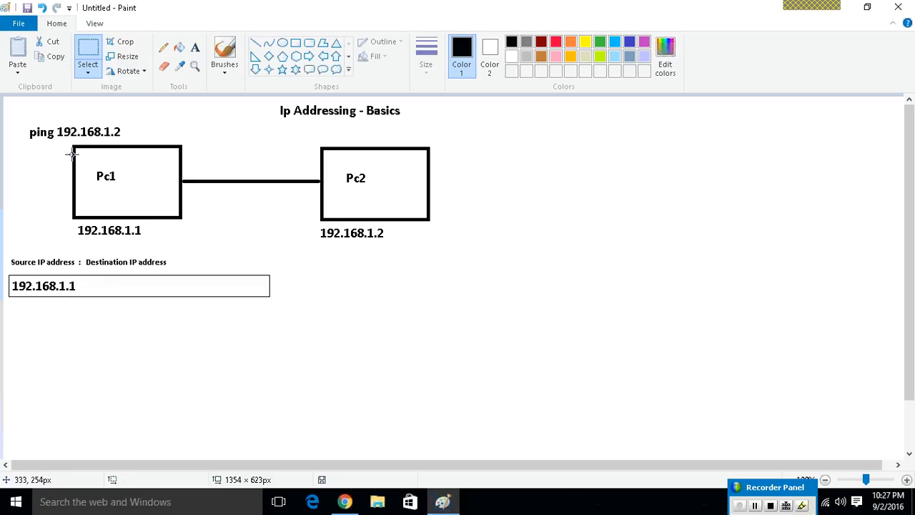
# Copy the 192.168.1.2 address from the ping command into the flat rectangle, under the destination IP address heading.
pyautogui.moveTo(58, 124); pyautogui.dragTo(159, 291)
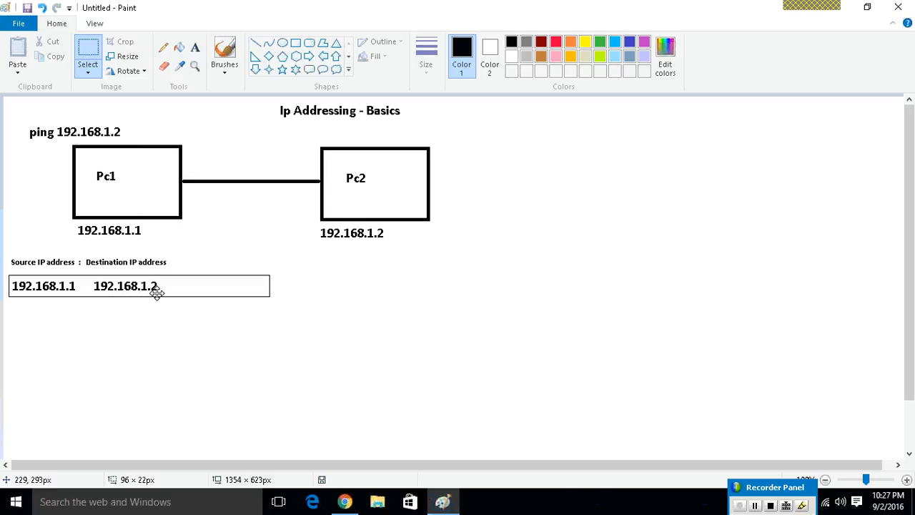
pyautogui.click(239, 286)
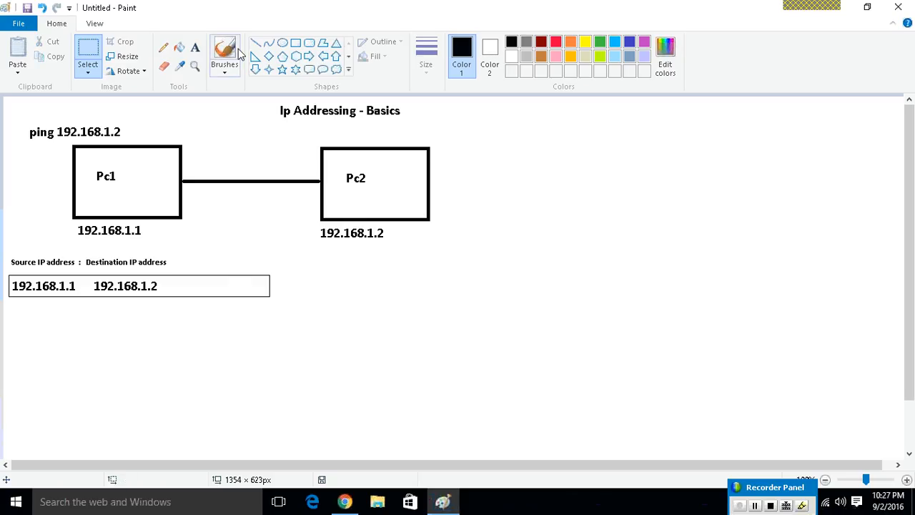
pyautogui.click(287, 47)
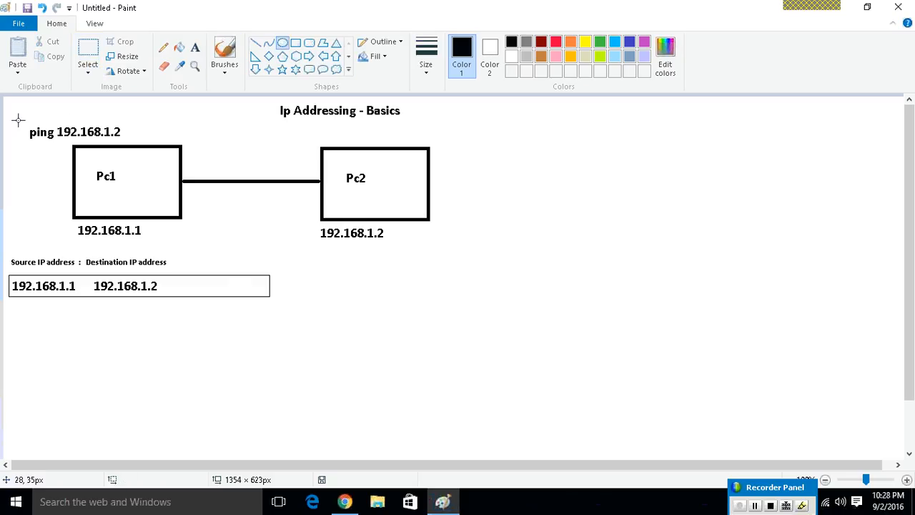
pyautogui.moveTo(20, 121); pyautogui.dragTo(59, 148)
pyautogui.press('Delete')
# Add the text "paket Internet Gropher:" above the ping command, in a text box about 360 px wide.
pyautogui.click(195, 47)
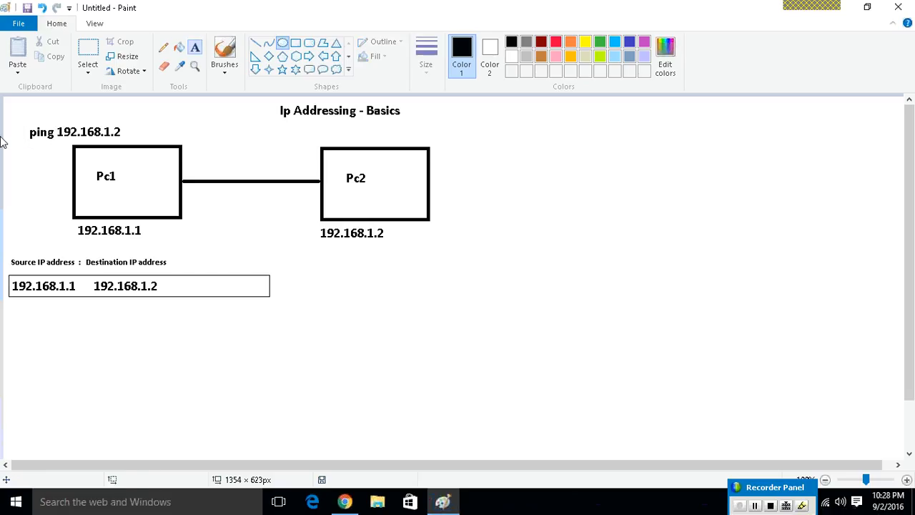
pyautogui.click(11, 110)
pyautogui.write('pakce')
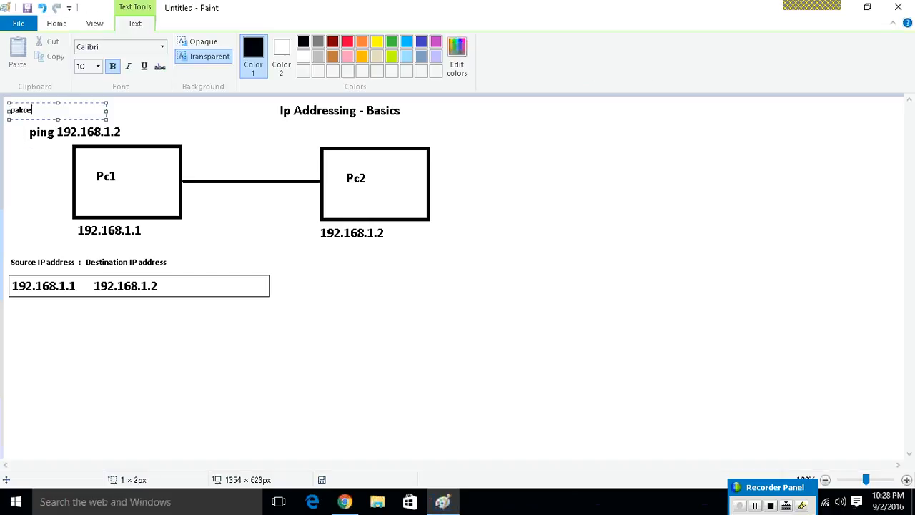
pyautogui.press('BackSpace')
pyautogui.press('BackSpace')
pyautogui.write('et Internet Gropgher')
pyautogui.press('BackSpace')
pyautogui.press('BackSpace')
pyautogui.press('BackSpace')
pyautogui.press('BackSpace')
pyautogui.write('her')
pyautogui.moveTo(106, 110); pyautogui.dragTo(246, 129)
pyautogui.write(':')
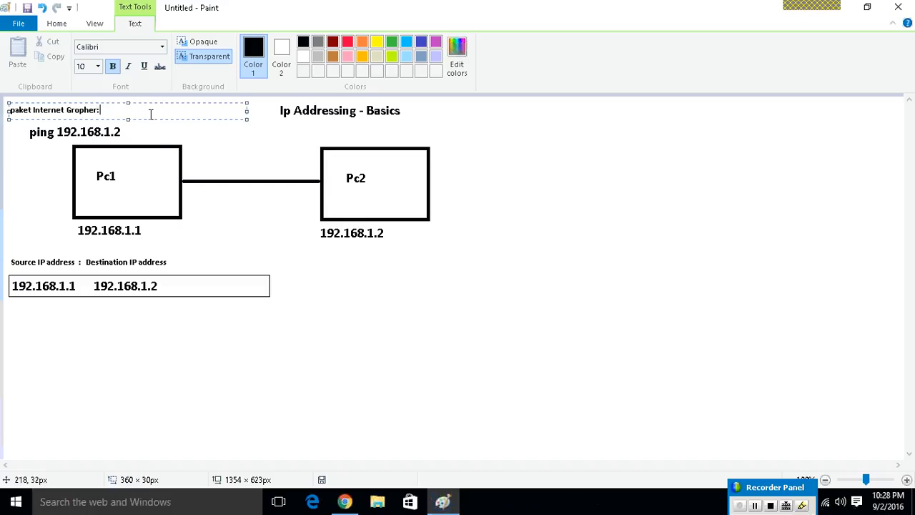
pyautogui.write(' ICMP : Inter Control Message ')
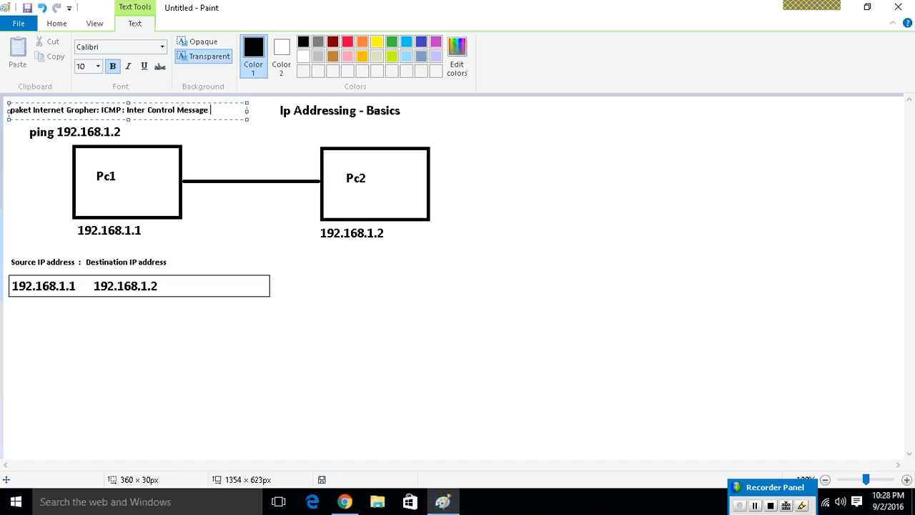
pyautogui.write('Protoco')
# Extend the text line above the ping command with "ICMP : Internet Control Message Protocol".
pyautogui.press('Left')
pyautogui.press('Left')
pyautogui.press('Left')
pyautogui.press('BackSpace')
pyautogui.press('Right')
pyautogui.write('l')
pyautogui.click(146, 113)
pyautogui.write('net')
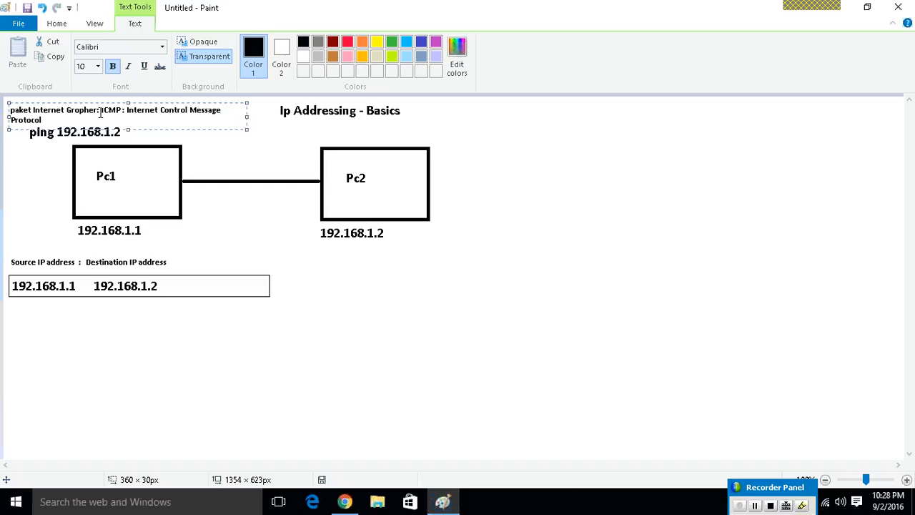
# Fit the protocol text on one line, colour it red and correct its first word to "Packet".
pyautogui.moveTo(247, 116); pyautogui.dragTo(3, 97)
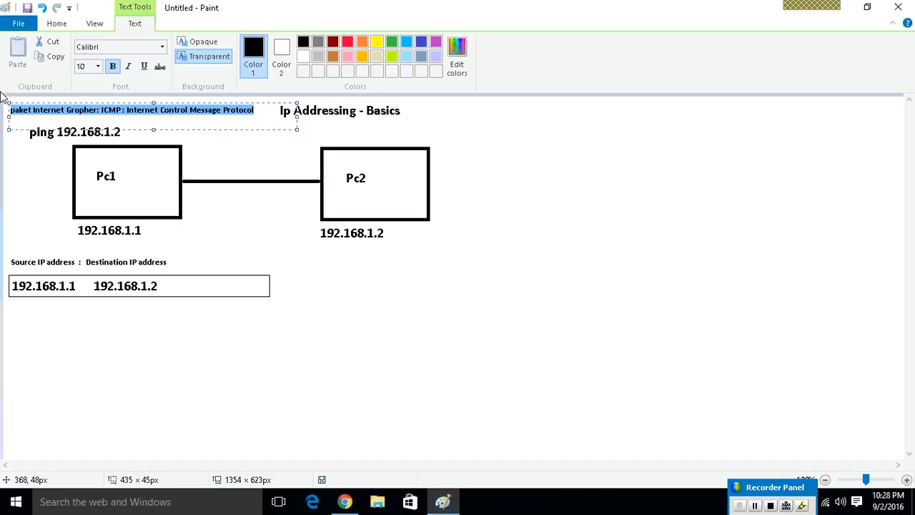
pyautogui.click(348, 43)
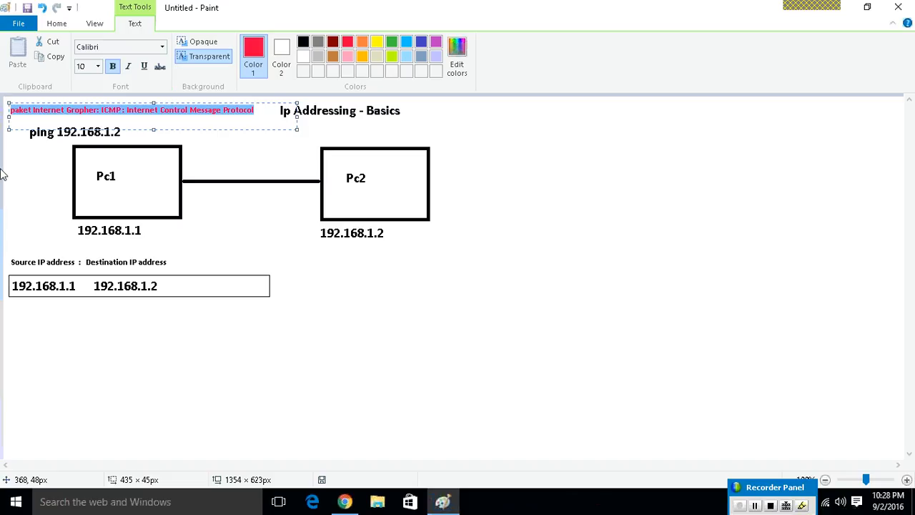
pyautogui.click(14, 110)
pyautogui.press('BackSpace')
pyautogui.write('P')
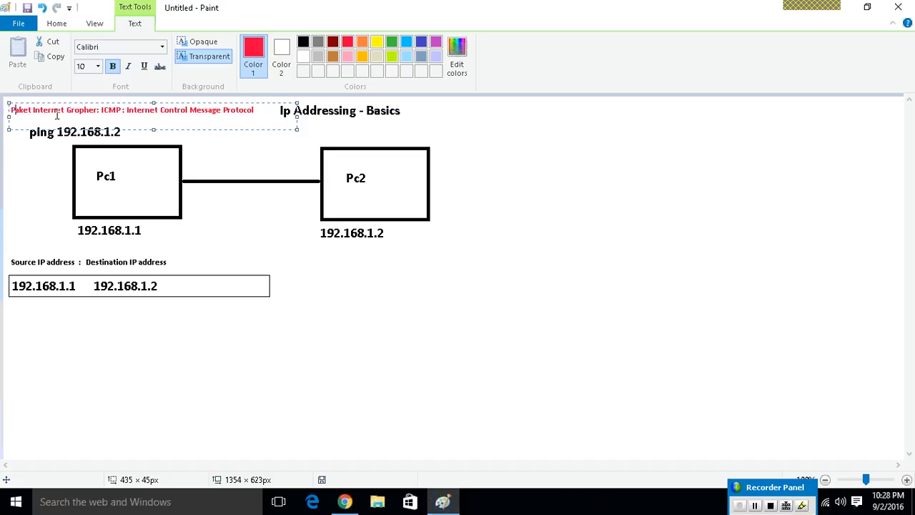
pyautogui.click(19, 112)
pyautogui.write('c')
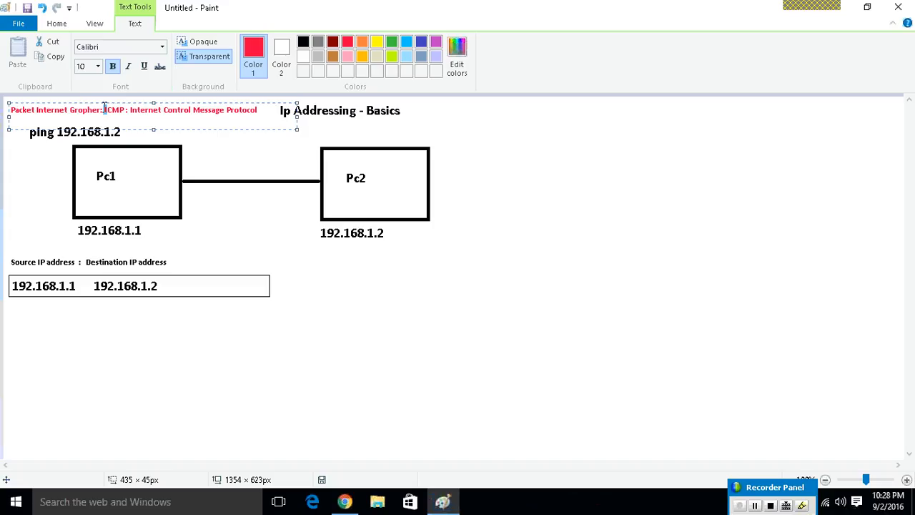
pyautogui.keyDown('shift'); pyautogui.click(261, 112); pyautogui.keyUp('shift')
pyautogui.click(264, 111)
pyautogui.click(229, 158)
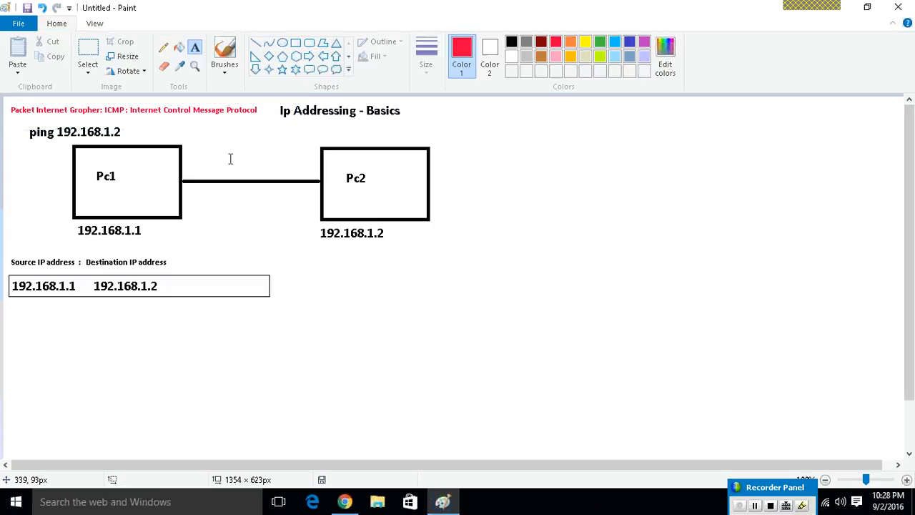
pyautogui.click(146, 120)
pyautogui.write('e')
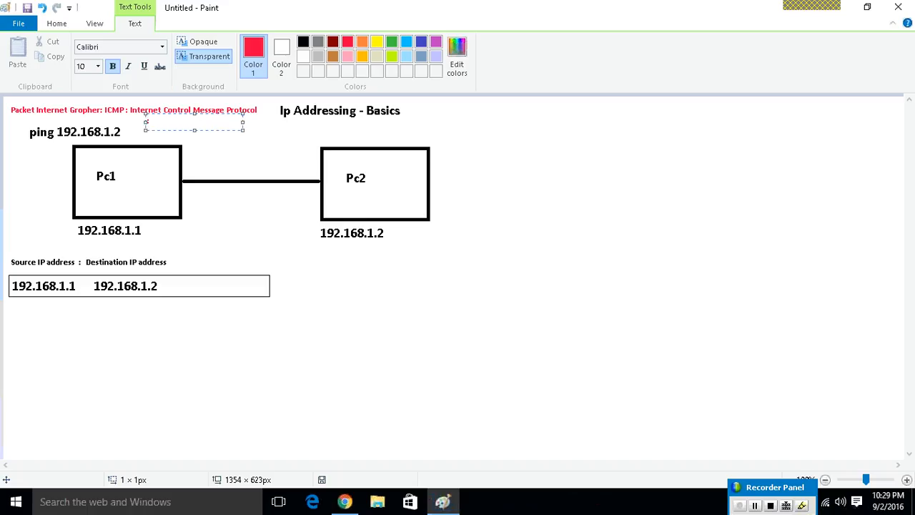
pyautogui.press('Escape')
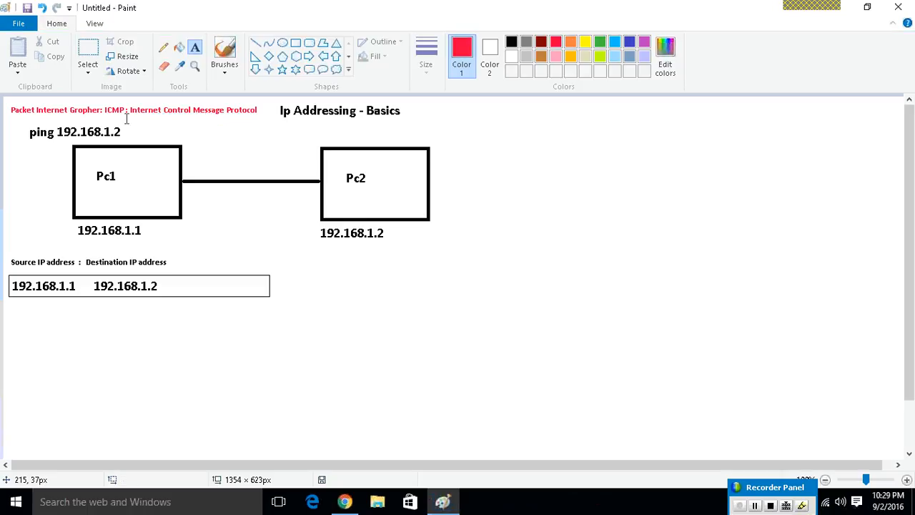
# Circle the 192.168.1.2 address in the ping command with a red brush stroke and undo the stroke.
pyautogui.click(226, 52)
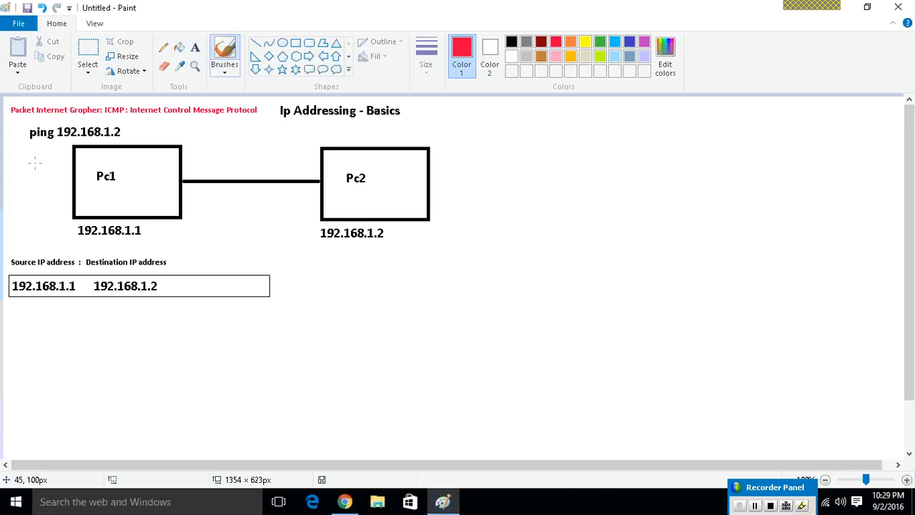
pyautogui.moveTo(123, 123)
pyautogui.mouseDown()
pyautogui.moveTo(47, 126)
pyautogui.moveTo(127, 129)
pyautogui.mouseUp()
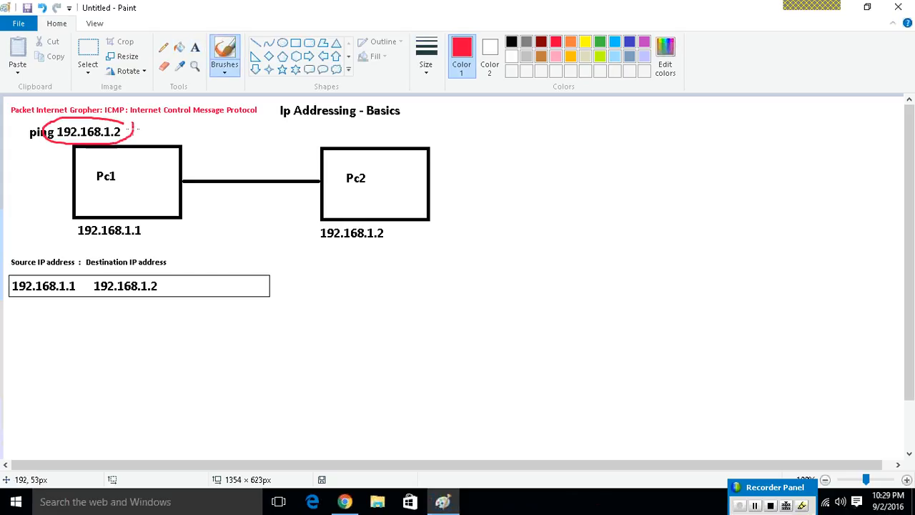
pyautogui.hotkey('ctrl', 'z')
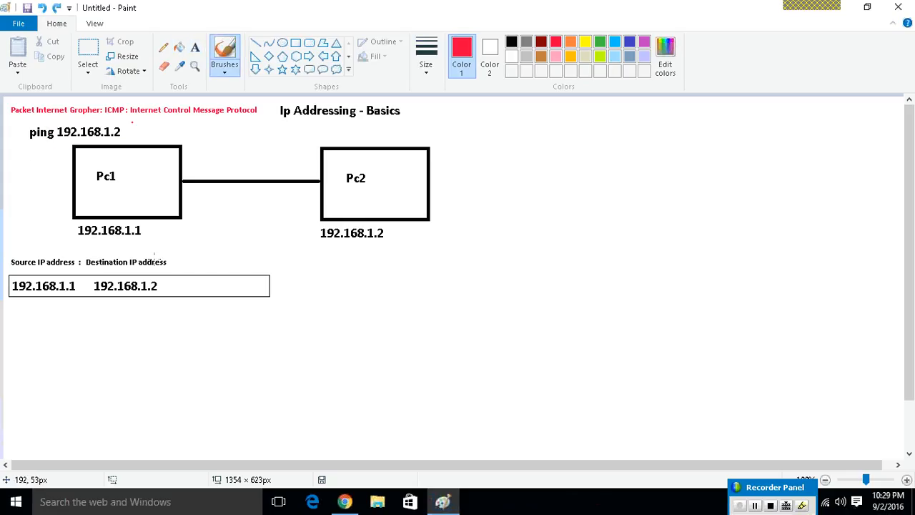
# Add a red "Data" heading beside the Destination IP address heading, above the flat rectangle.
pyautogui.click(194, 48)
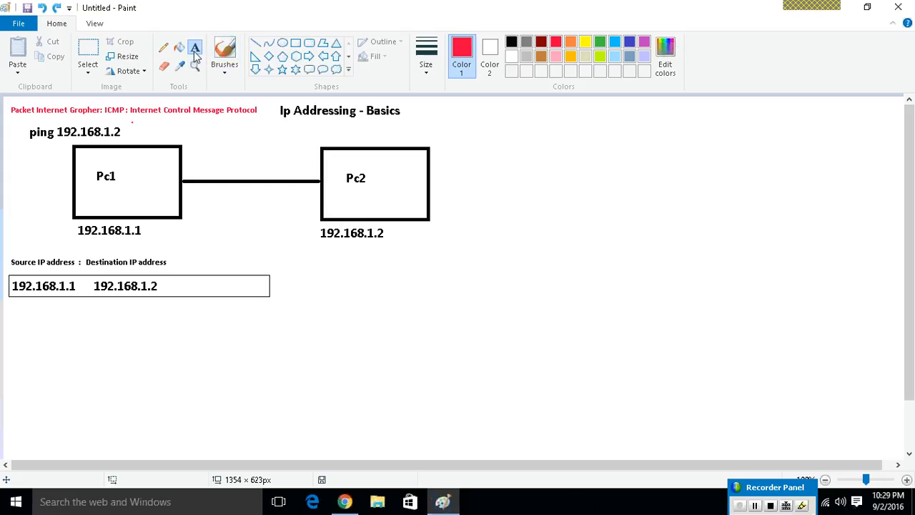
pyautogui.click(202, 260)
pyautogui.write('Data')
# Enter the red text "ICMP : Echo" inside the flat rectangle, under the Data heading.
pyautogui.click(191, 286)
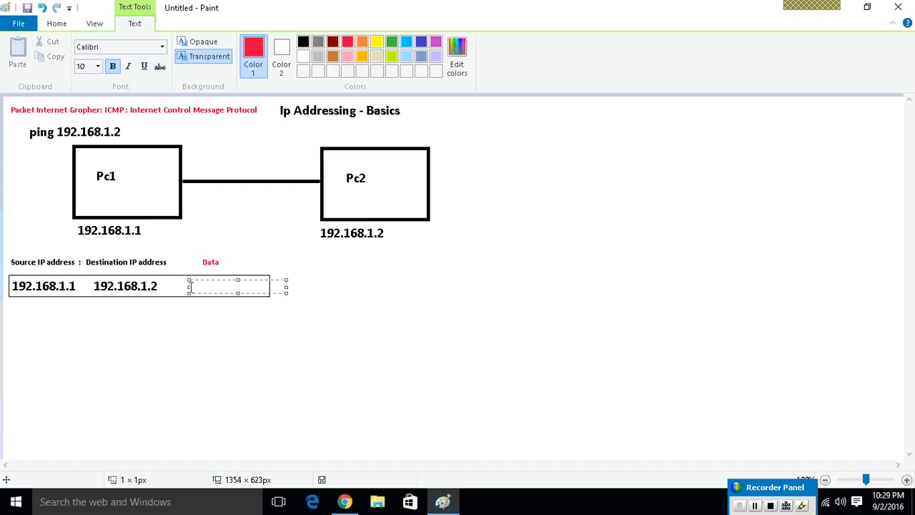
pyautogui.write('ICMP: Echio')
pyautogui.press('BackSpace')
pyautogui.press('BackSpace')
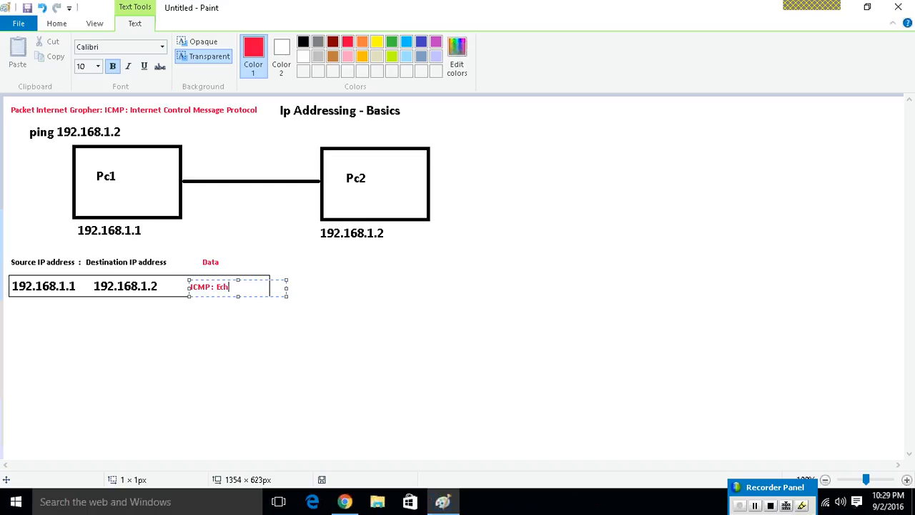
pyautogui.write('o')
pyautogui.click(224, 317)
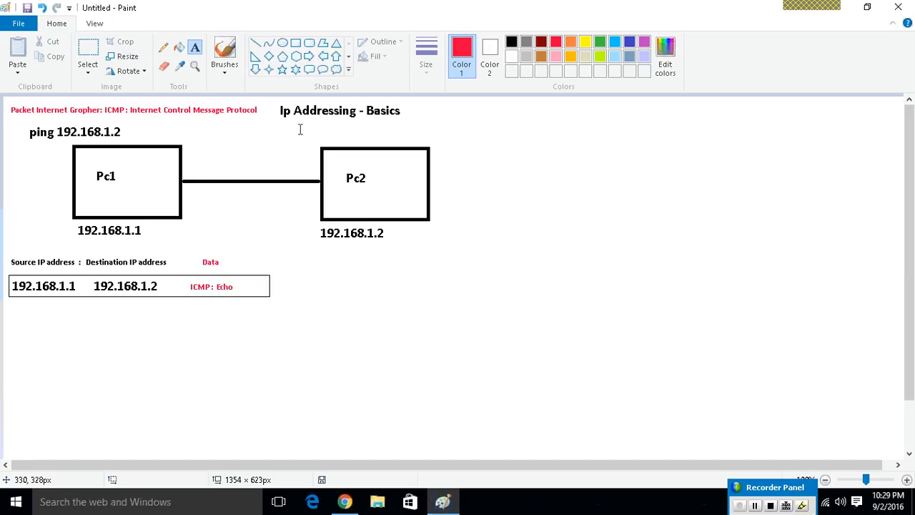
# Sketch red brush strokes showing the packet's path from Pc1 to Pc2 and back, and undo them.
pyautogui.click(226, 53)
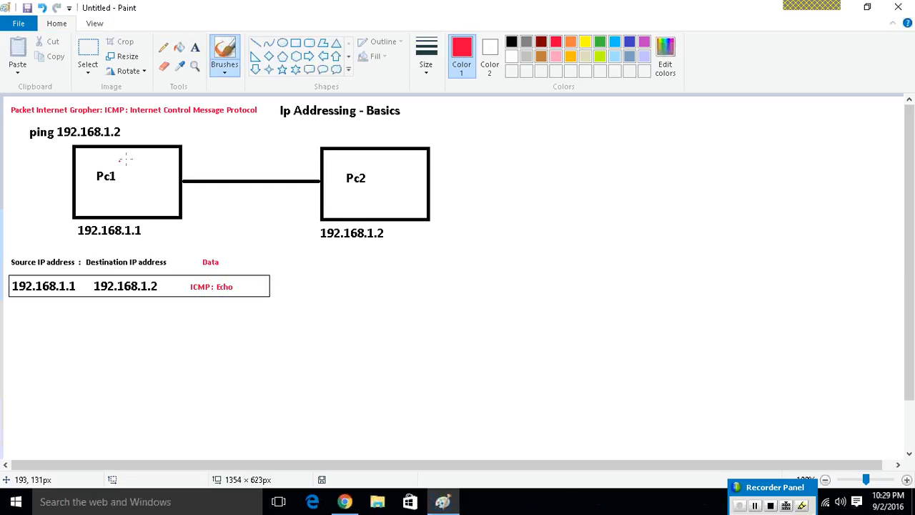
pyautogui.moveTo(125, 156)
pyautogui.mouseDown()
pyautogui.moveTo(77, 191)
pyautogui.moveTo(121, 159)
pyautogui.moveTo(109, 179)
pyautogui.moveTo(330, 170)
pyautogui.moveTo(357, 199)
pyautogui.moveTo(369, 185)
pyautogui.mouseUp()
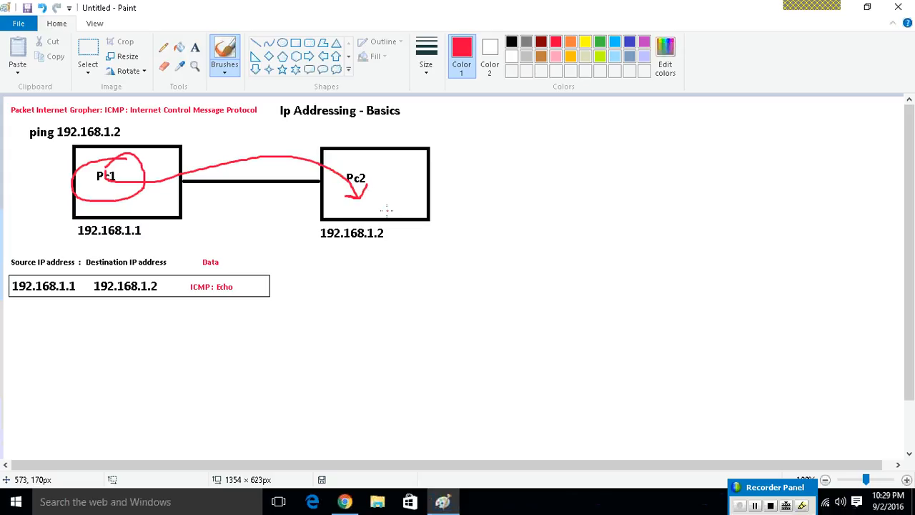
pyautogui.moveTo(370, 208)
pyautogui.mouseDown()
pyautogui.moveTo(340, 223)
pyautogui.moveTo(160, 226)
pyautogui.moveTo(176, 207)
pyautogui.mouseUp()
pyautogui.hotkey('ctrl', 'z')
pyautogui.hotkey('ctrl', 'z')
pyautogui.hotkey('ctrl', 'z')
pyautogui.hotkey('ctrl', 'z')
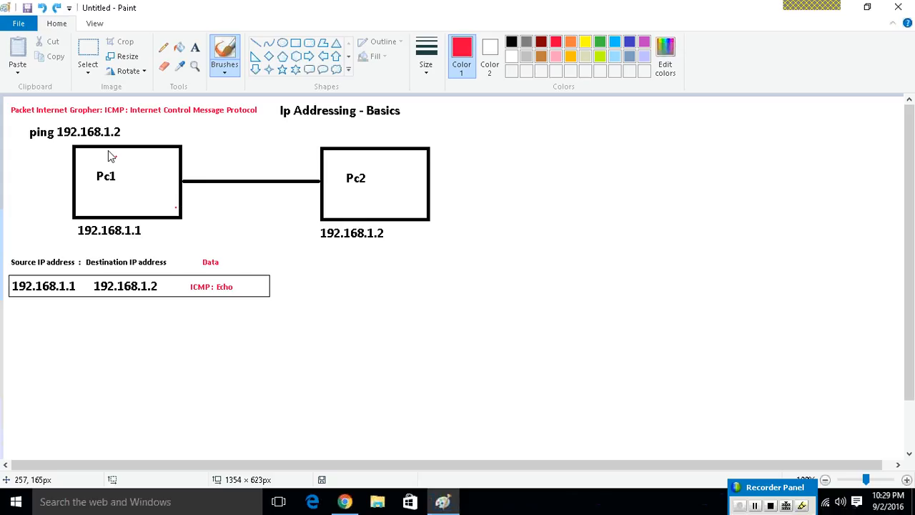
# Copy the packet rectangle with its headings and contents to below the Pc2 address.
pyautogui.click(88, 54)
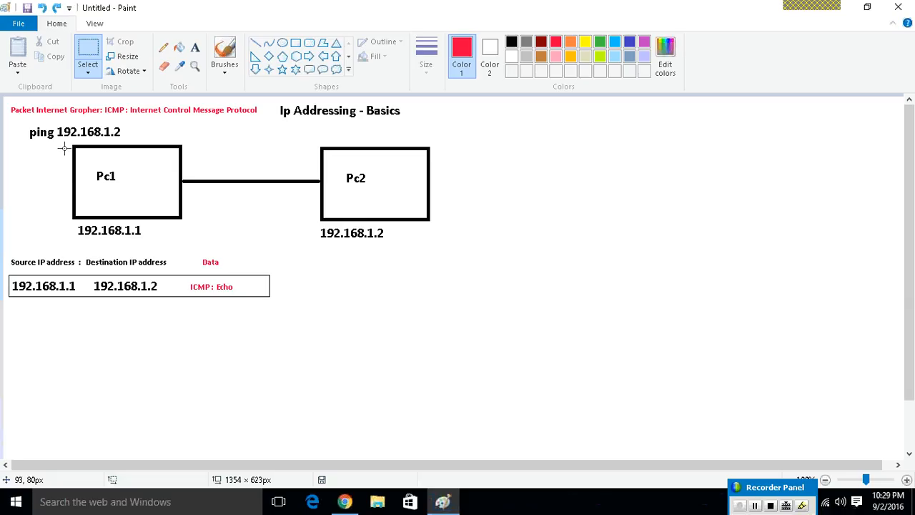
pyautogui.moveTo(61, 139); pyautogui.dragTo(211, 247)
pyautogui.click(22, 262)
pyautogui.moveTo(8, 247); pyautogui.dragTo(576, 289)
pyautogui.click(577, 343)
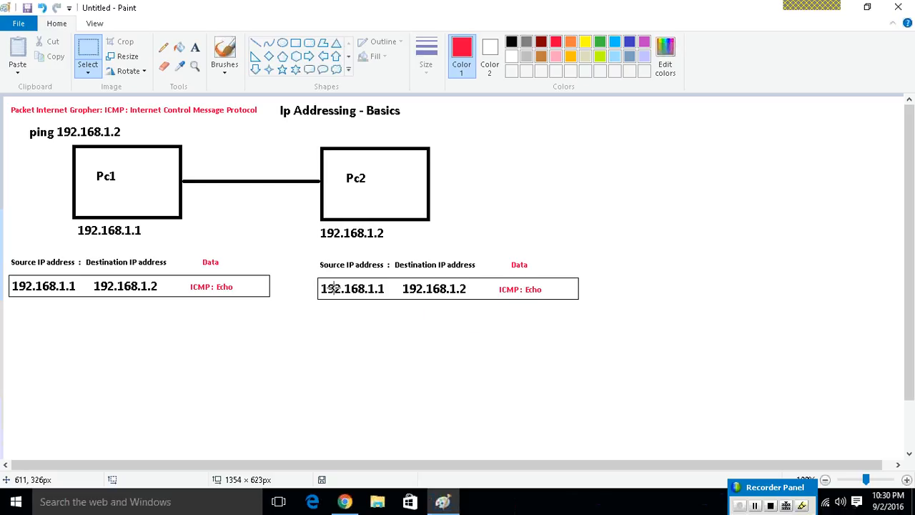
# Swap the two addresses in the Pc2 packet, making 192.168.1.2 the source and 192.168.1.1 the destination.
pyautogui.moveTo(320, 281); pyautogui.dragTo(469, 333)
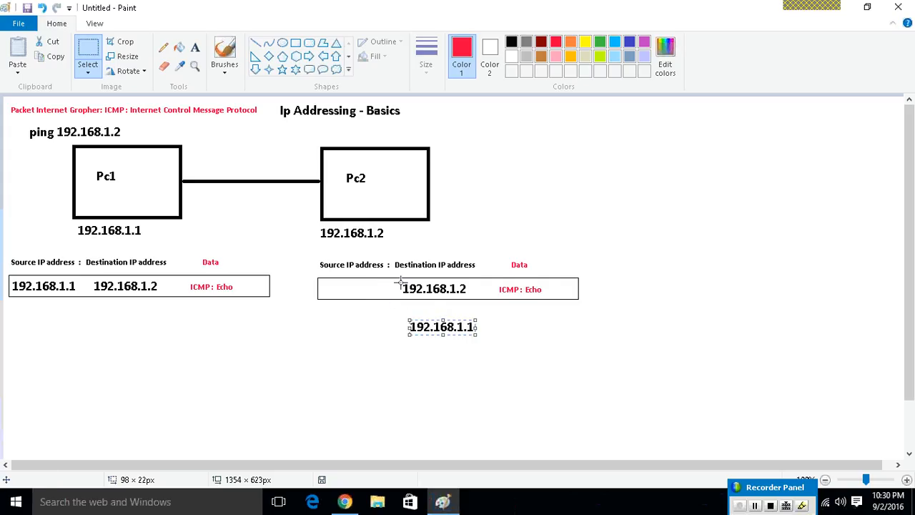
pyautogui.moveTo(433, 292); pyautogui.dragTo(384, 291)
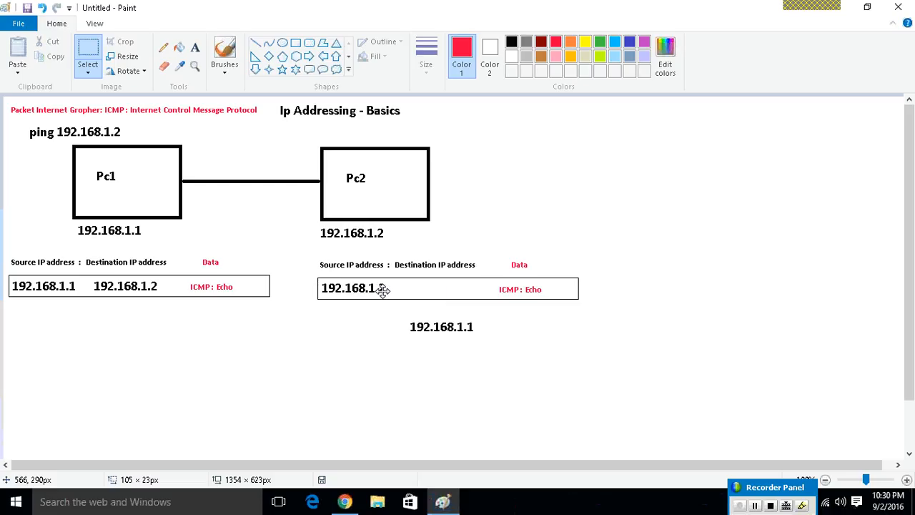
pyautogui.click(453, 330)
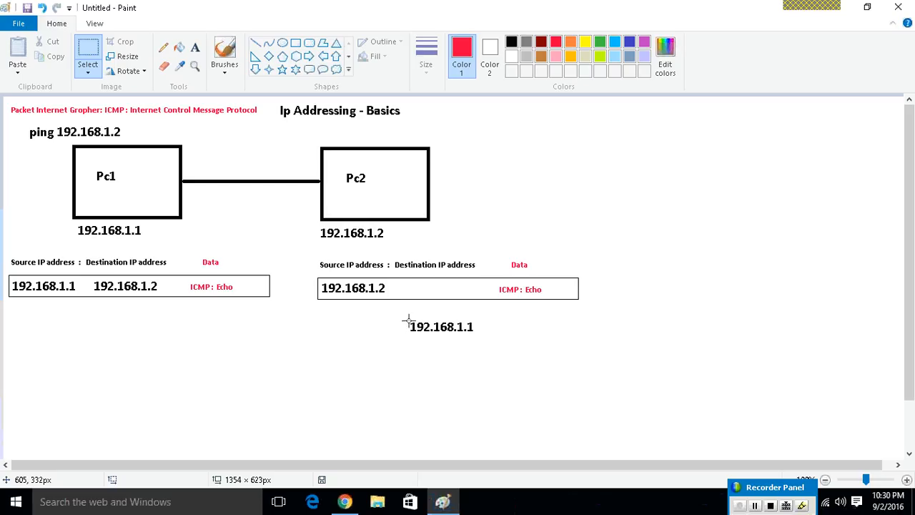
pyautogui.moveTo(407, 318); pyautogui.dragTo(469, 297)
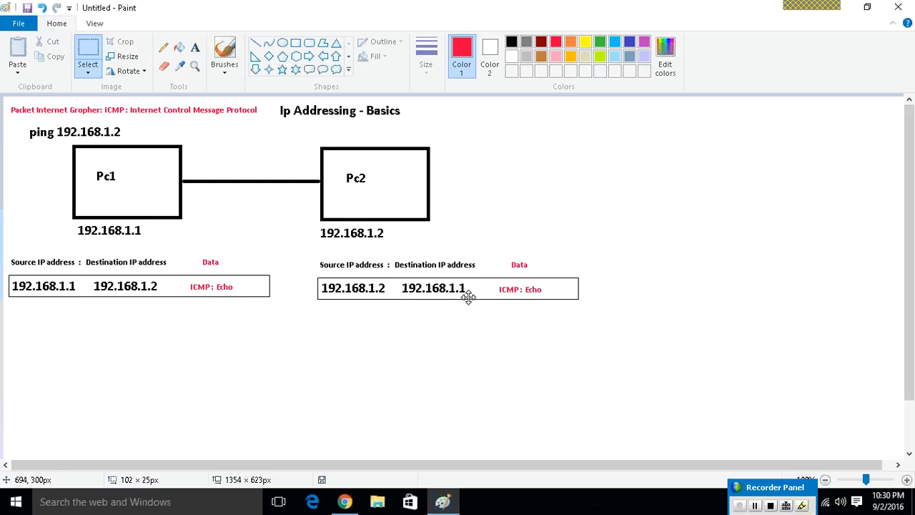
# Add the red text "Reply" after "ICMP : Echo" in the Pc2 packet.
pyautogui.click(194, 48)
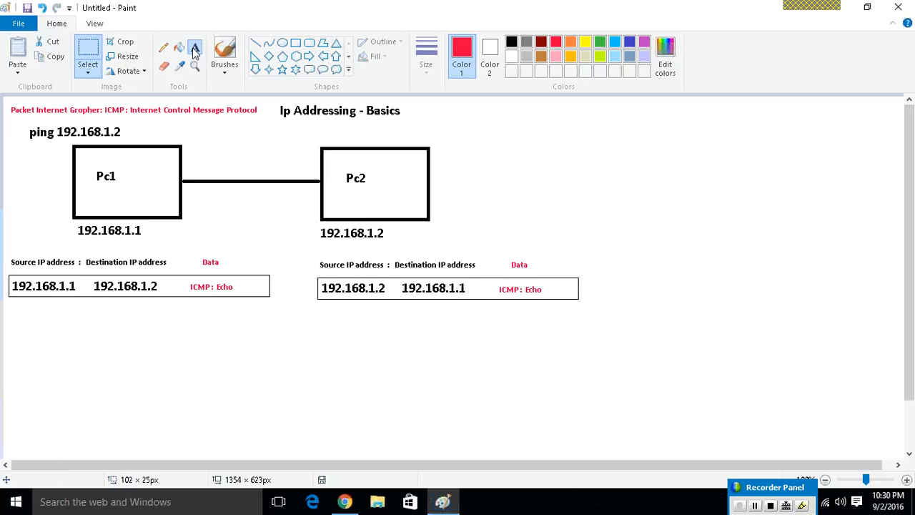
pyautogui.click(543, 284)
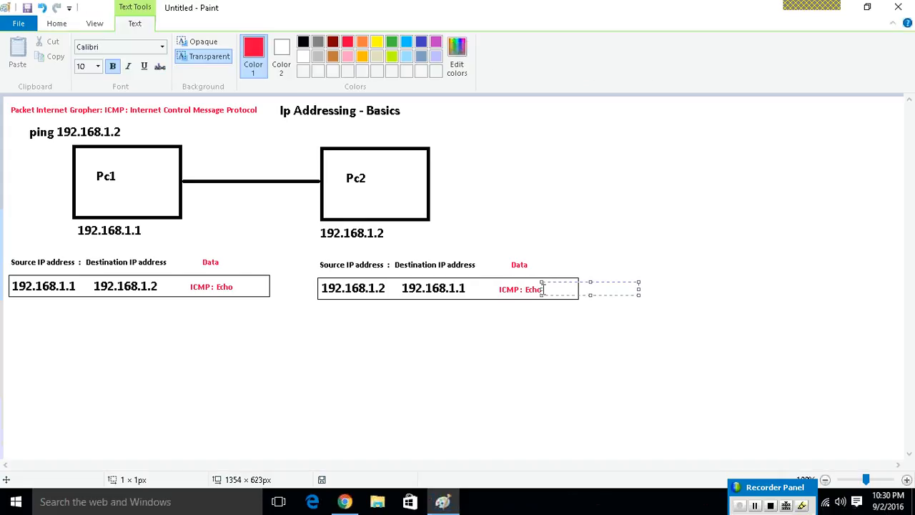
pyautogui.write('Reply')
pyautogui.click(463, 324)
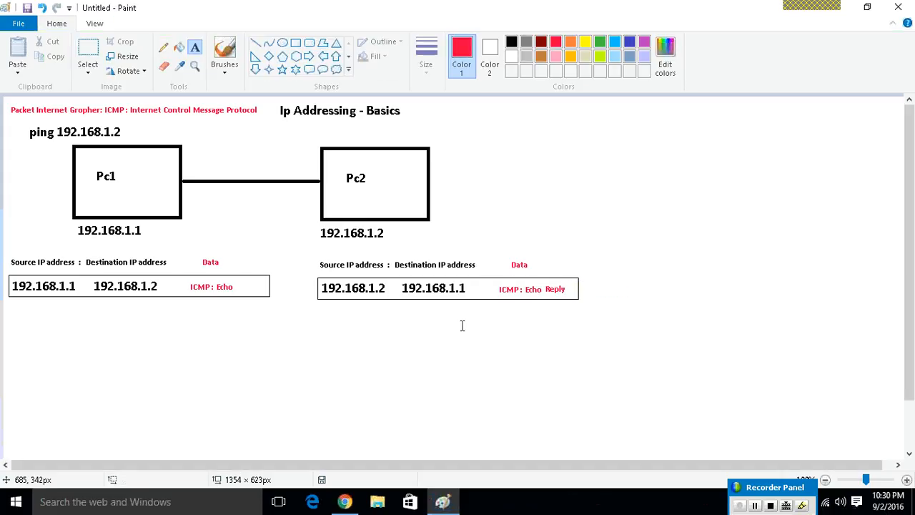
# Circle Pc1 and sketch a two-headed red brush arrow between Pc1 and Pc2, and undo the strokes.
pyautogui.click(225, 54)
pyautogui.moveTo(63, 169); pyautogui.dragTo(78, 169)
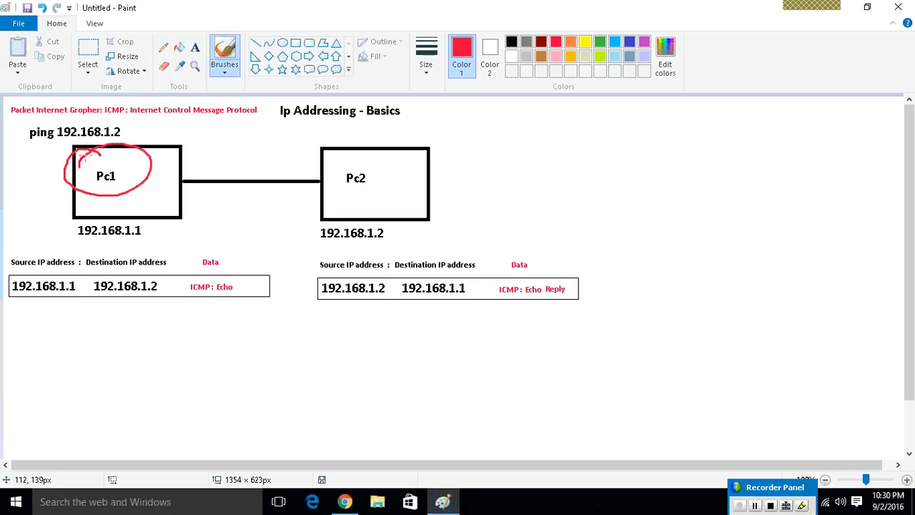
pyautogui.hotkey('ctrl', 'z')
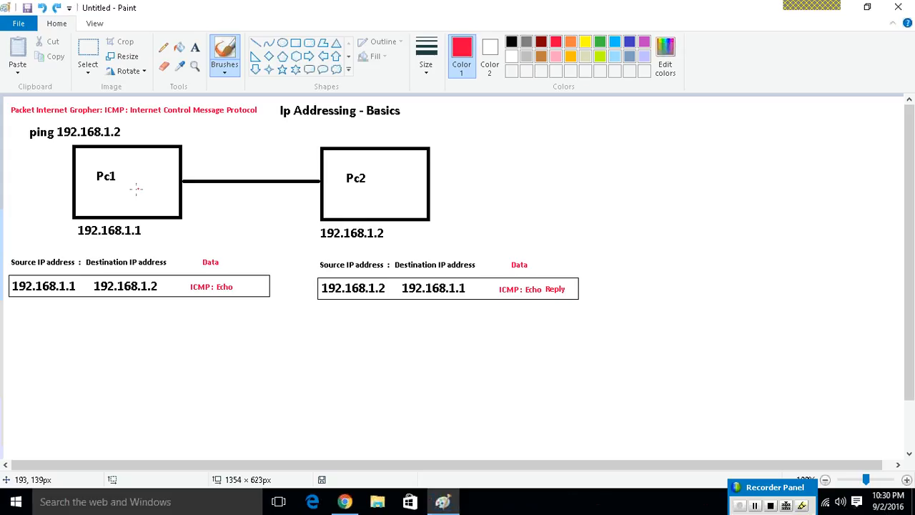
pyautogui.moveTo(131, 191)
pyautogui.mouseDown()
pyautogui.moveTo(219, 168)
pyautogui.moveTo(276, 166)
pyautogui.moveTo(345, 194)
pyautogui.mouseUp()
pyautogui.moveTo(130, 175)
pyautogui.mouseDown()
pyautogui.moveTo(129, 191)
pyautogui.moveTo(171, 191)
pyautogui.mouseUp()
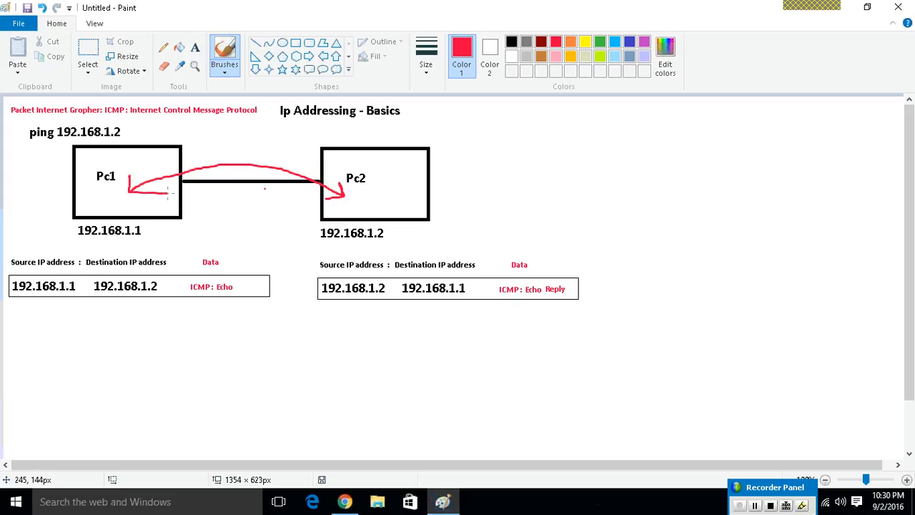
pyautogui.hotkey('ctrl', 'z')
pyautogui.hotkey('ctrl', 'z')
pyautogui.hotkey('ctrl', 'z')
pyautogui.hotkey('ctrl', 'z')
pyautogui.hotkey('ctrl', 'z')
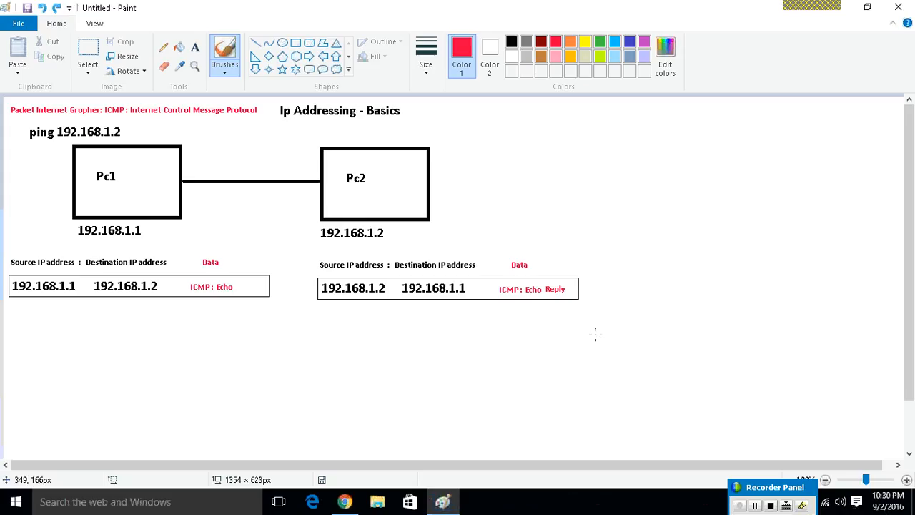
pyautogui.click(755, 507)
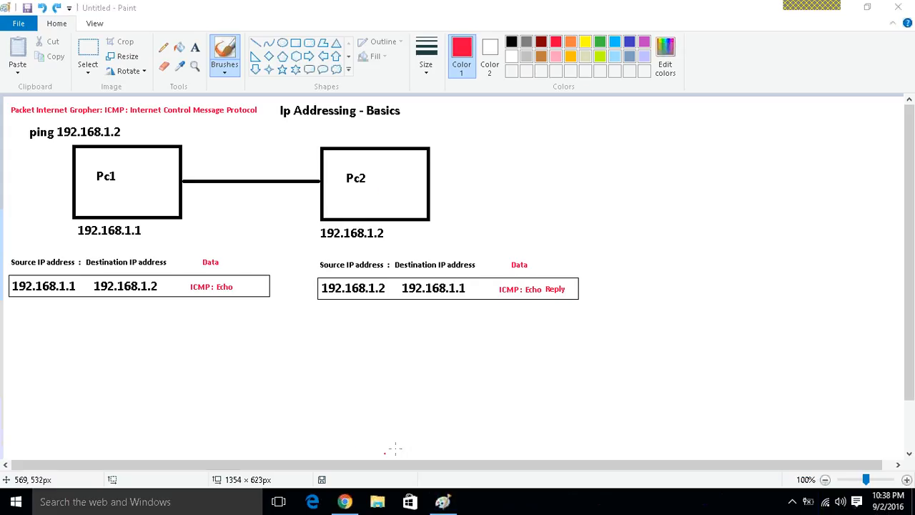
# Search for "hyper" and open Hyper-V Manager.
pyautogui.press('super')
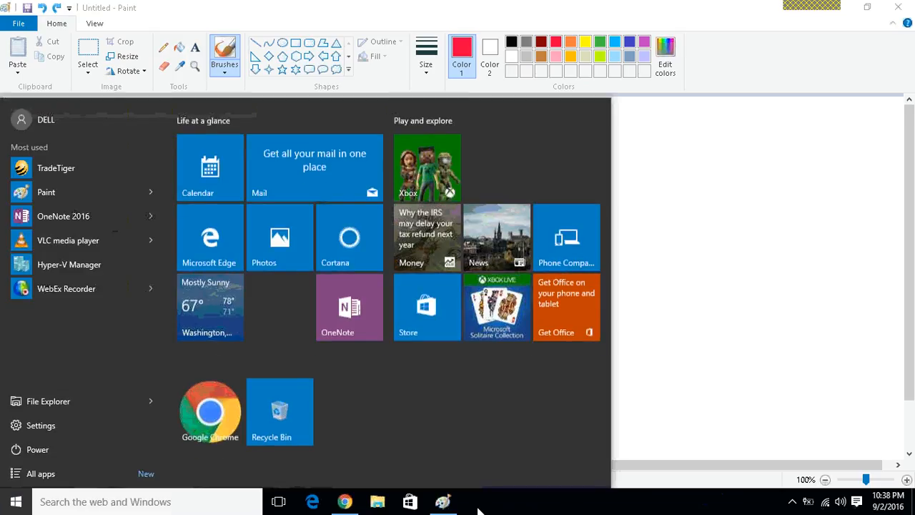
pyautogui.write('hyper')
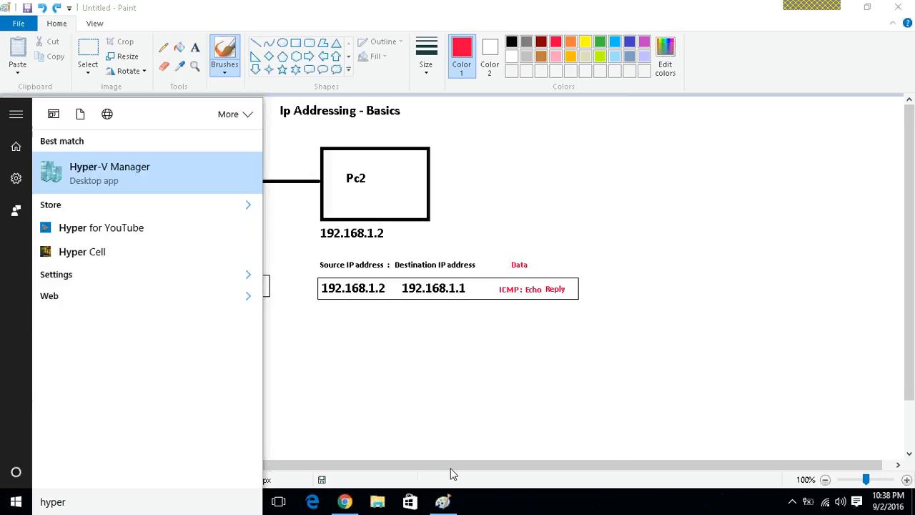
pyautogui.press('Return')
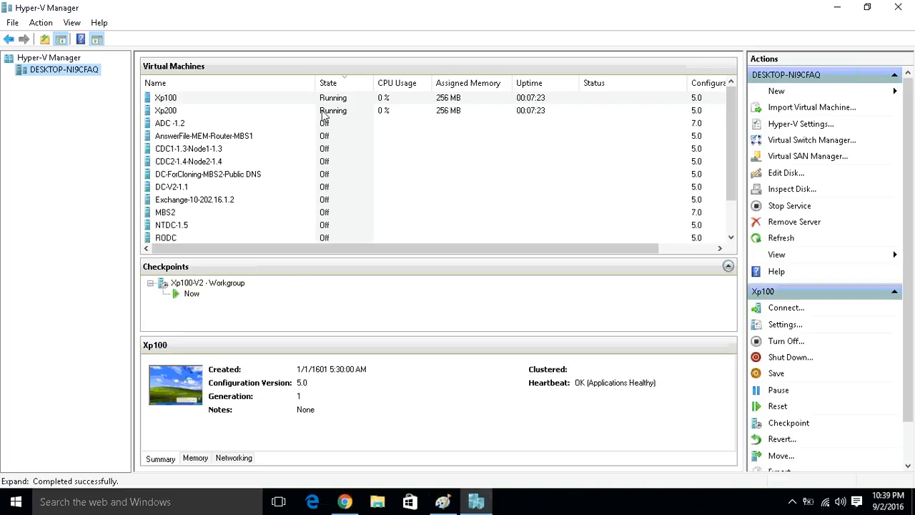
# Connect to the Xp100 virtual machine, dismiss its network notification, and move its window toward the middle of the desktop.
pyautogui.click(326, 112)
pyautogui.click(330, 102)
pyautogui.rightClick(330, 102)
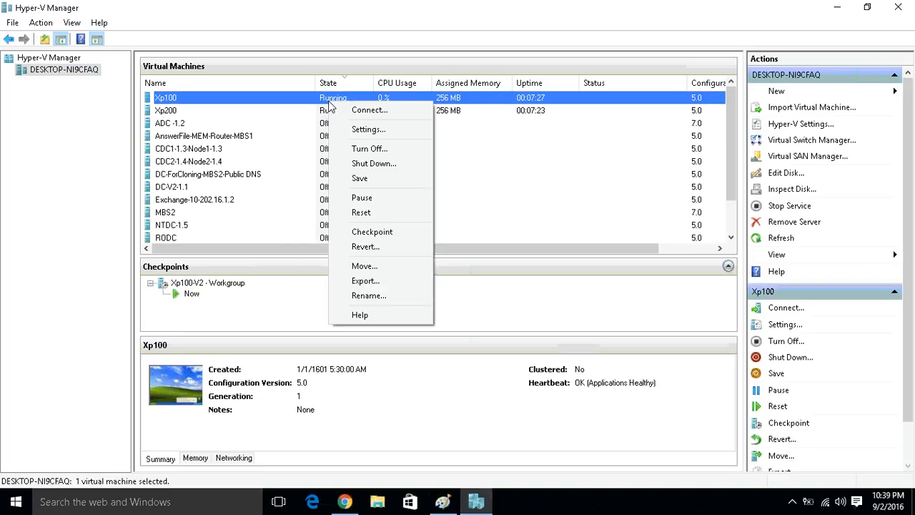
pyautogui.click(370, 109)
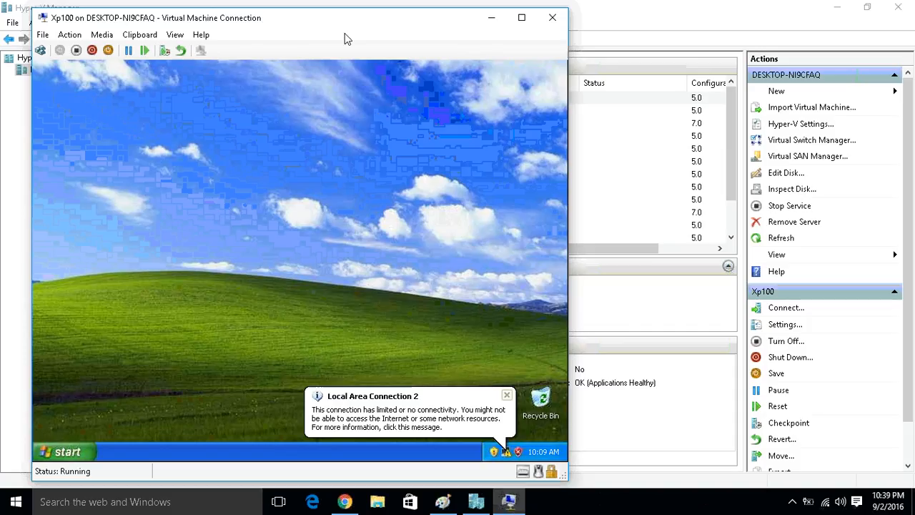
pyautogui.click(507, 396)
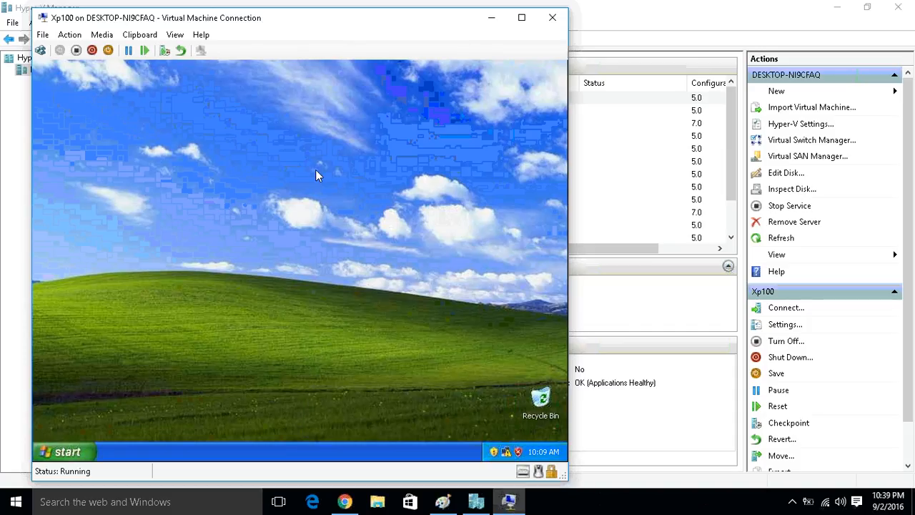
pyautogui.moveTo(299, 15); pyautogui.dragTo(396, 21)
pyautogui.moveTo(299, 22); pyautogui.dragTo(405, 18)
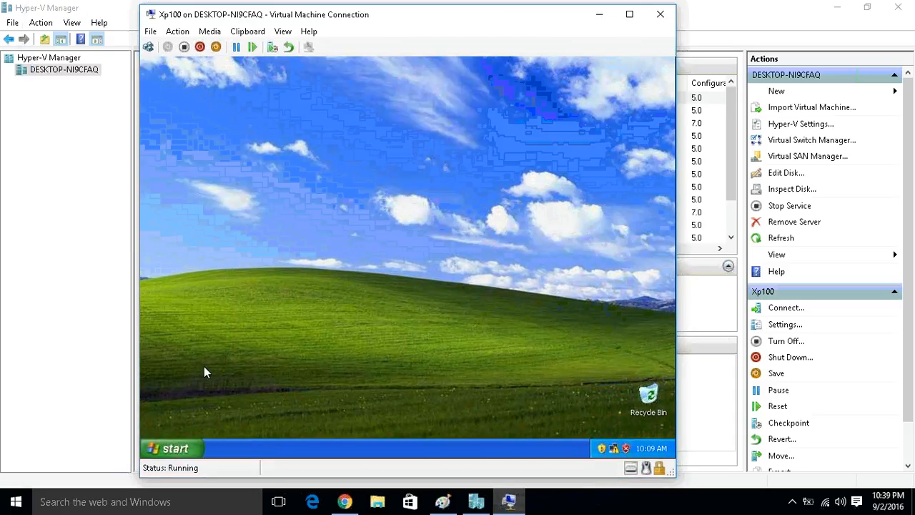
pyautogui.click(174, 450)
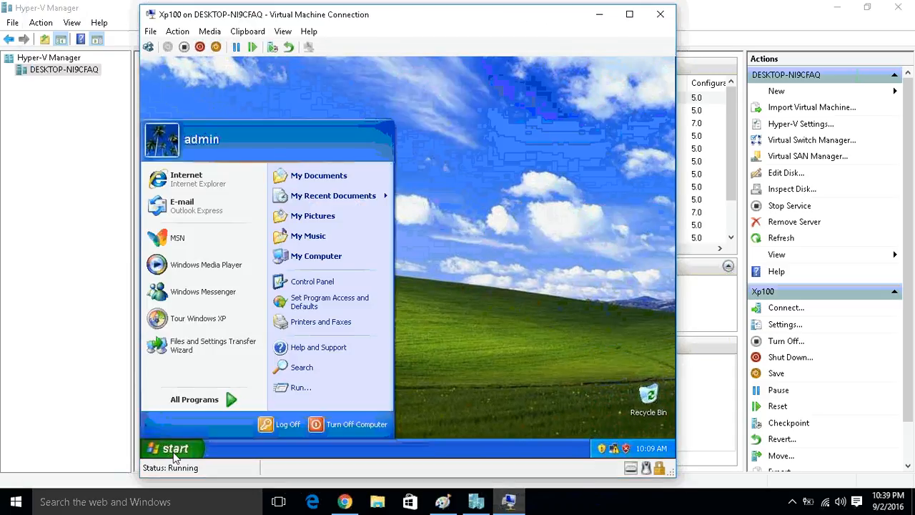
pyautogui.click(300, 387)
pyautogui.click(289, 416)
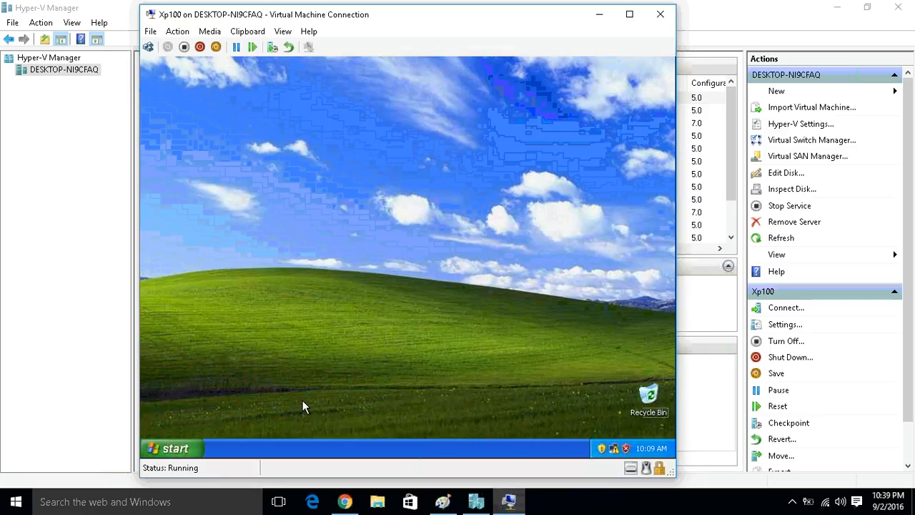
# Open Network Connections on Xp100 by running ncpa.cpl.
pyautogui.press('super+r')
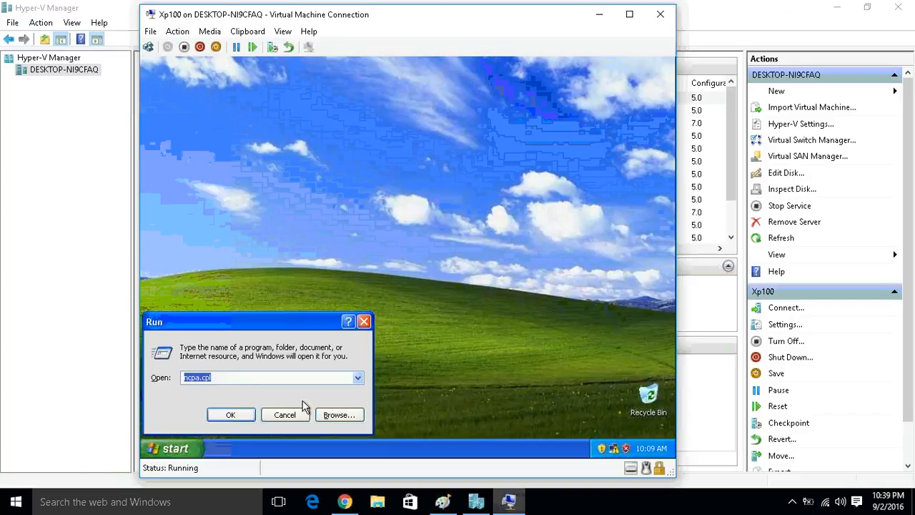
pyautogui.write('ncpa.cpl')
pyautogui.press('Return')
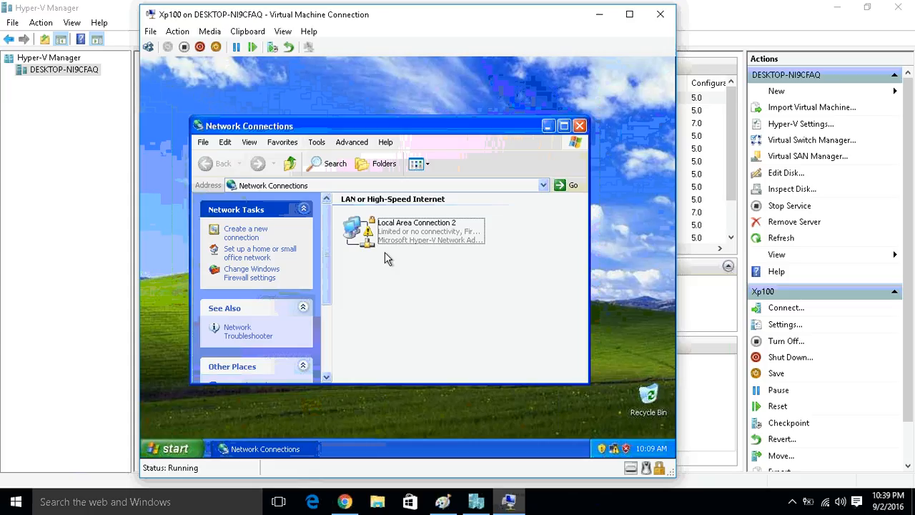
# Open the Internet Protocol (TCP/IP) properties of Local Area Connection 2 on Xp100.
pyautogui.click(401, 243)
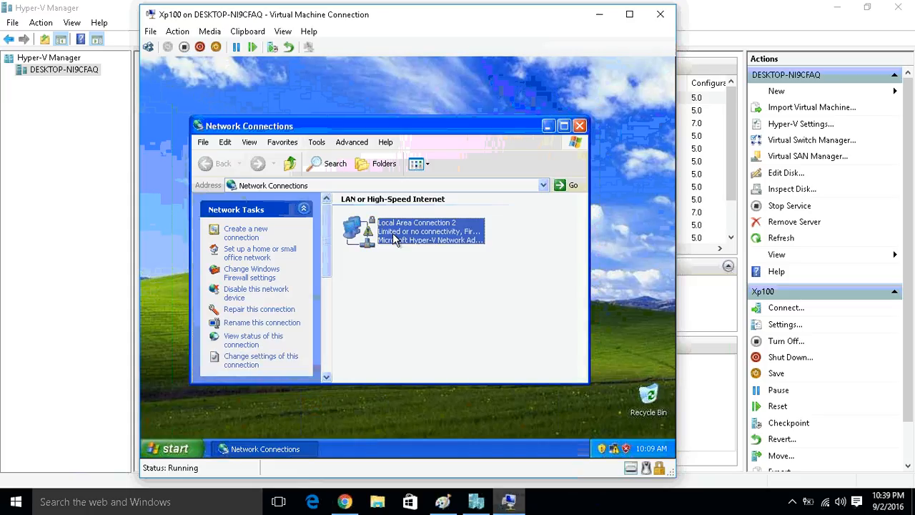
pyautogui.doubleClick(386, 237)
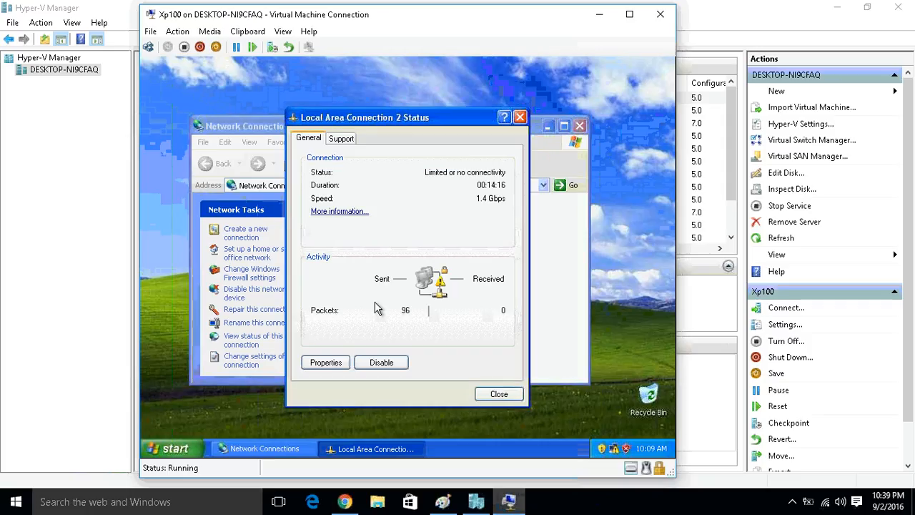
pyautogui.click(326, 362)
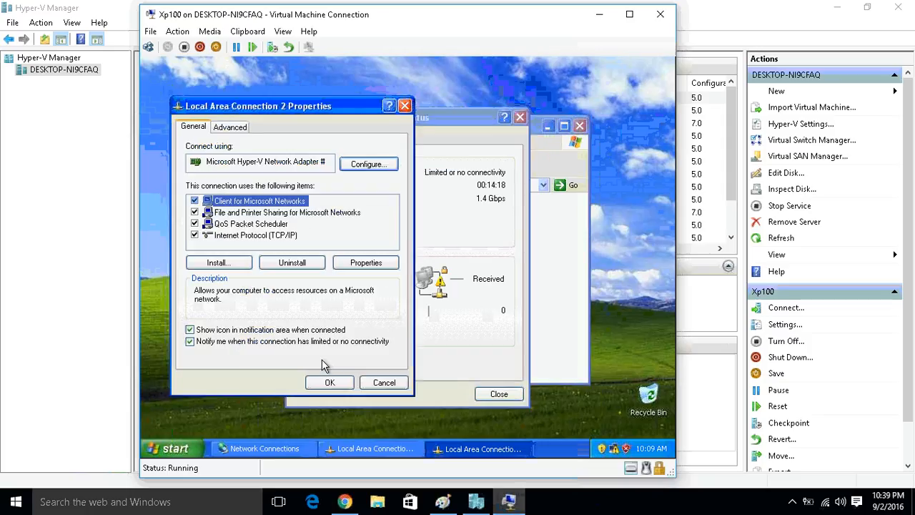
pyautogui.click(285, 238)
pyautogui.click(367, 262)
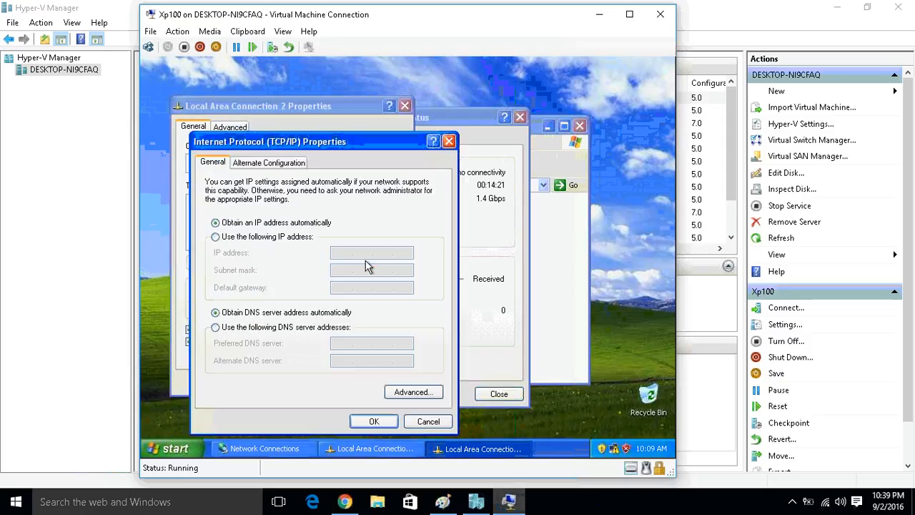
# Assign Xp100 the static IP address 192.168.1.1 with subnet mask 255.255.255.0, and close the connection dialogs.
pyautogui.click(281, 237)
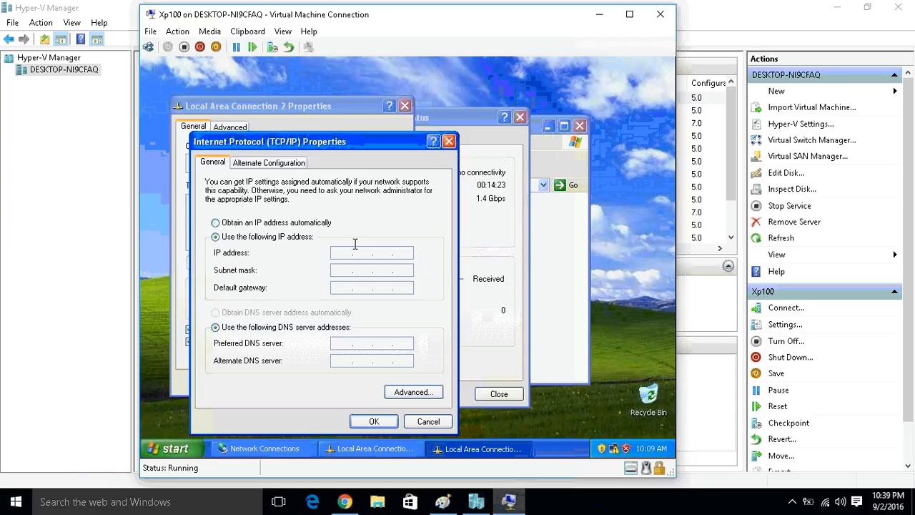
pyautogui.click(355, 244)
pyautogui.write('192 . ')
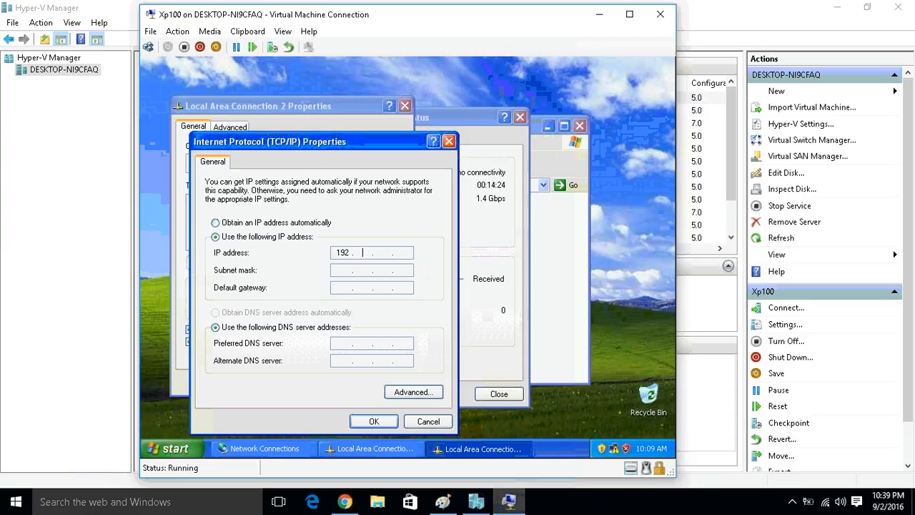
pyautogui.write('168 . ')
pyautogui.write('1 . 1')
pyautogui.press('Tab')
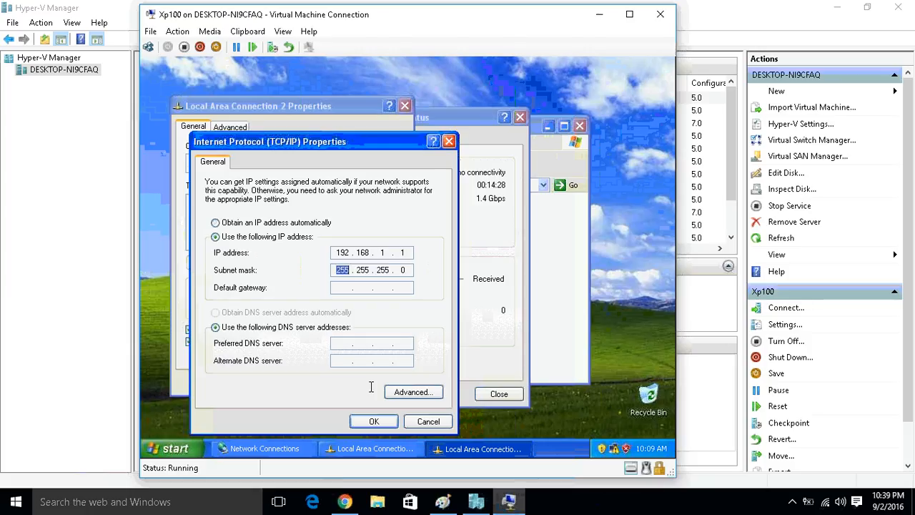
pyautogui.click(373, 422)
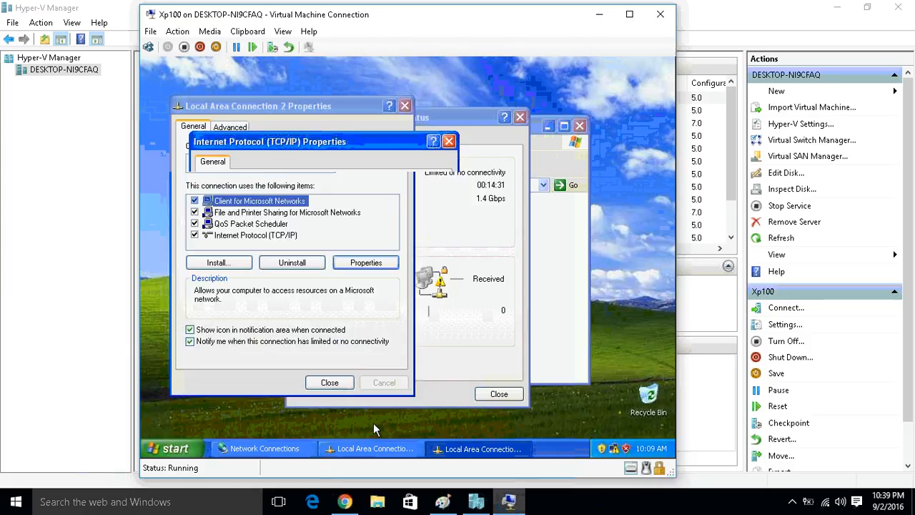
pyautogui.click(513, 396)
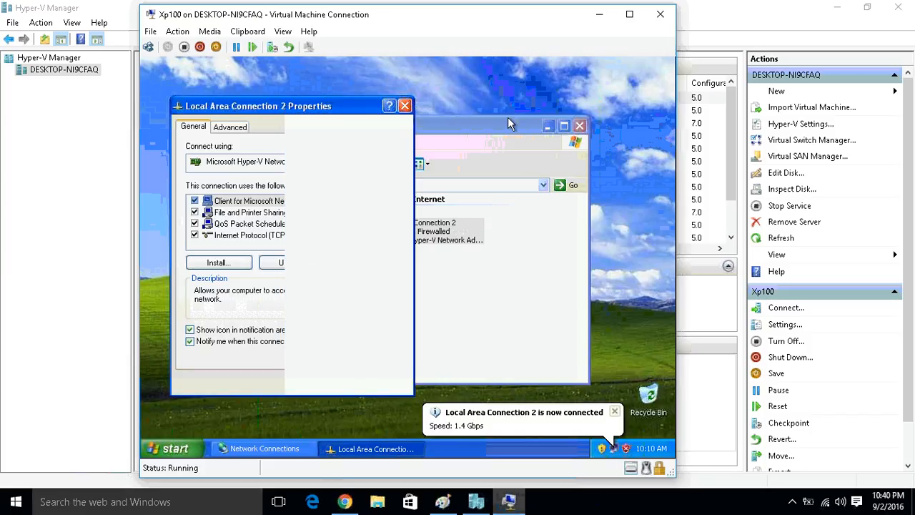
# Move the Xp100 and Hyper-V Manager windows aside, connect to the Xp200 virtual machine, and place its window beside Xp100.
pyautogui.moveTo(429, 15); pyautogui.dragTo(302, 14)
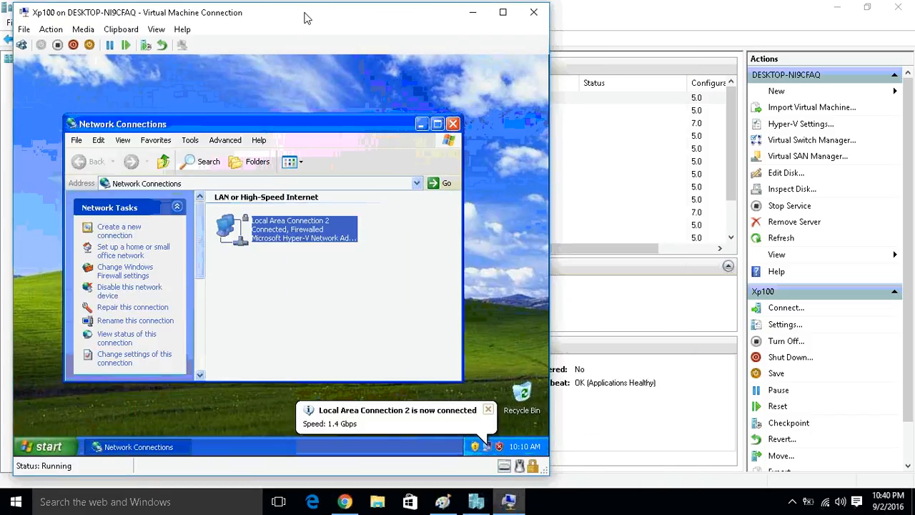
pyautogui.moveTo(672, 14); pyautogui.dragTo(828, 164)
pyautogui.click(563, 261)
pyautogui.rightClick(565, 262)
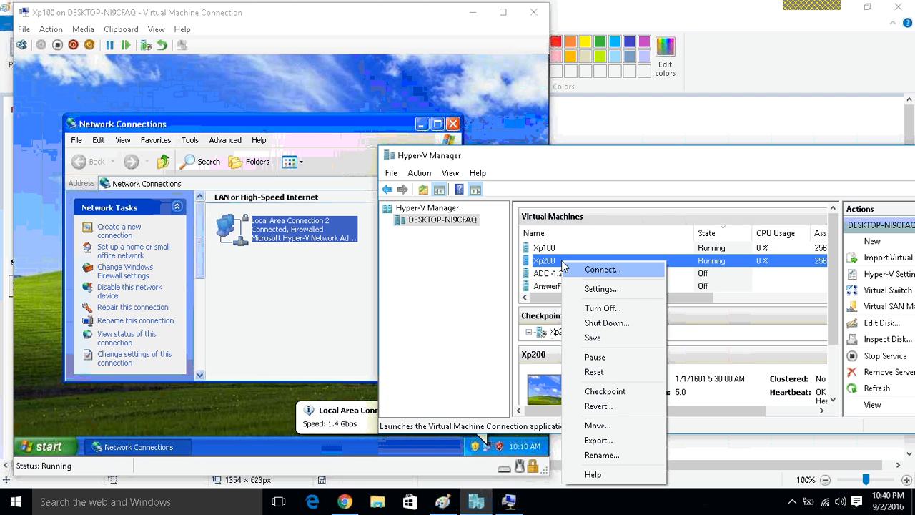
pyautogui.click(603, 267)
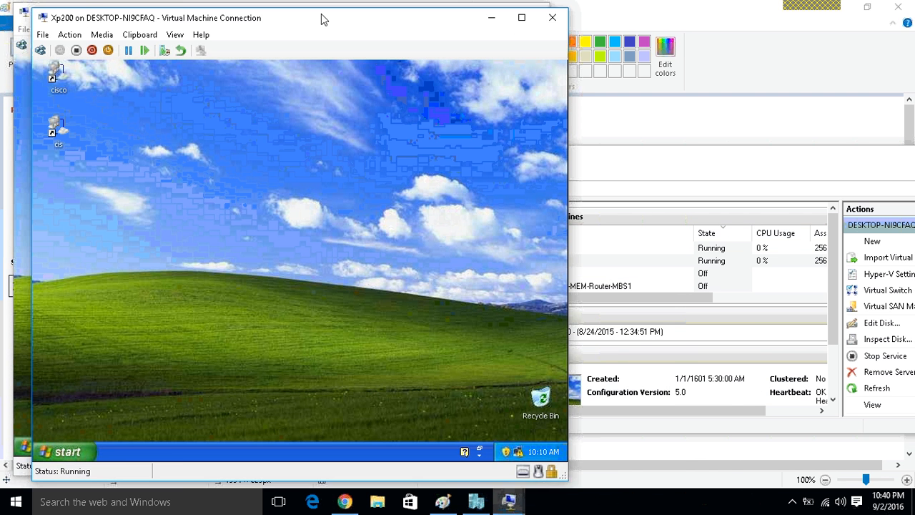
pyautogui.moveTo(321, 18); pyautogui.dragTo(657, 11)
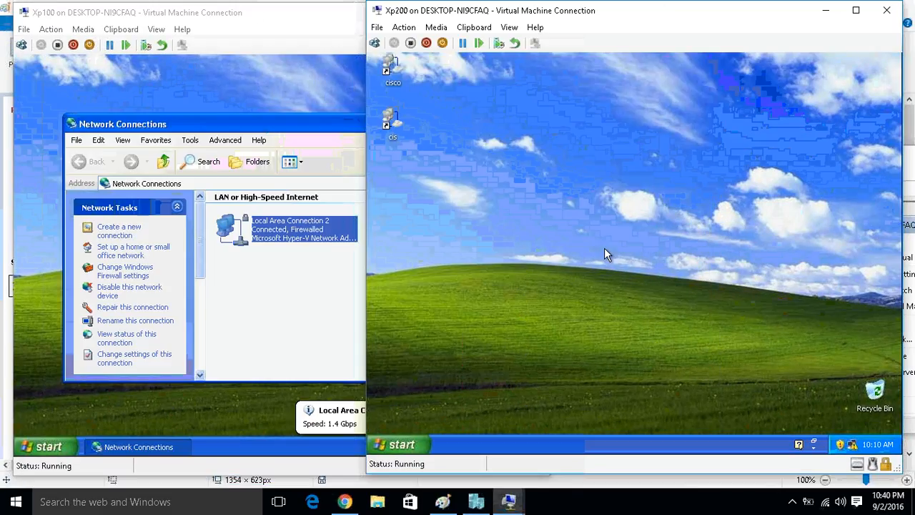
# Open Network Connections on Xp200 by running ncpa.cpl.
pyautogui.press('super+r')
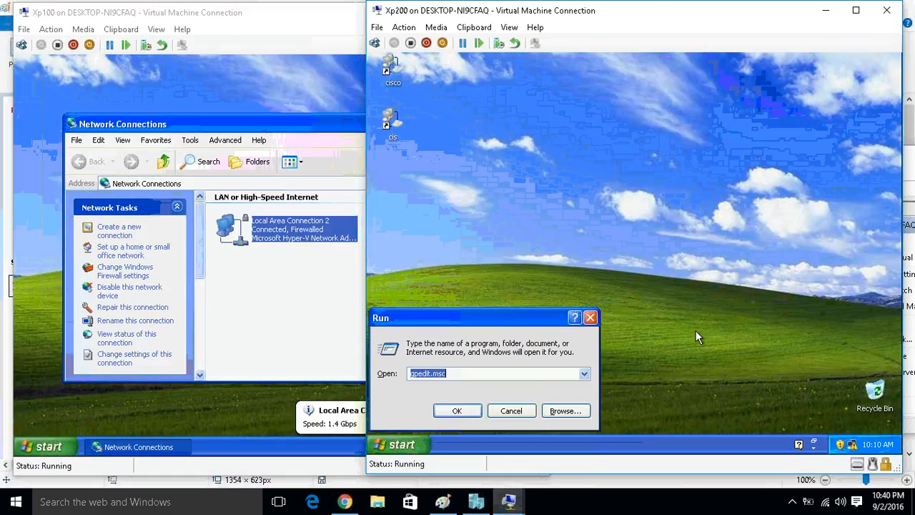
pyautogui.write('nc')
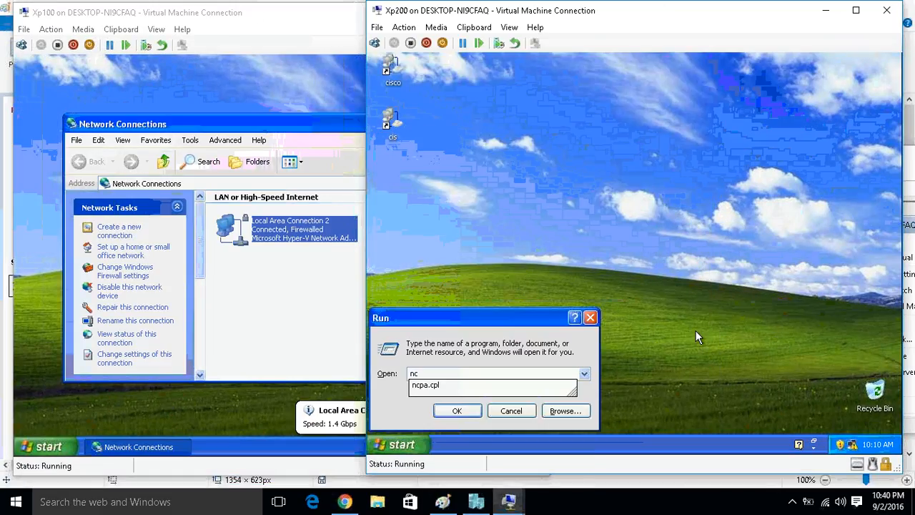
pyautogui.press('Down')
pyautogui.press('Return')
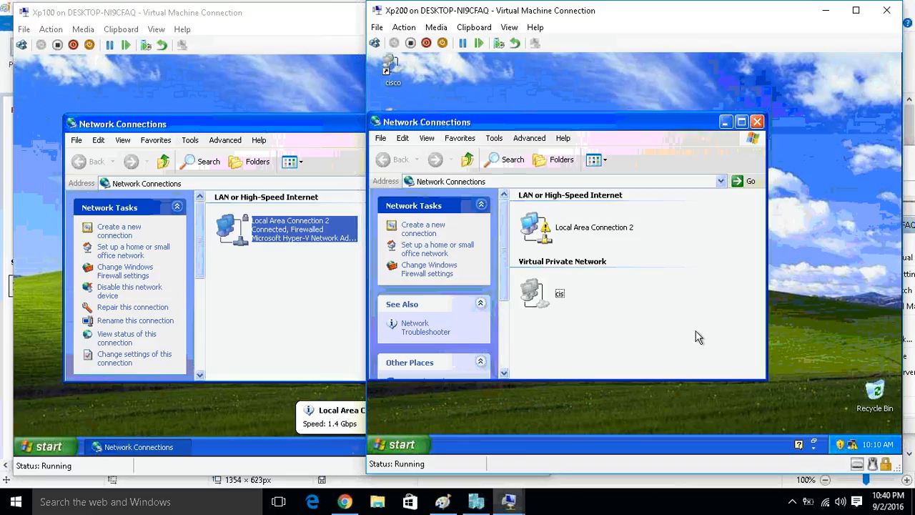
# Open the Internet Protocol (TCP/IP) properties of Local Area Connection 2 on Xp200.
pyautogui.doubleClick(570, 231)
pyautogui.click(547, 358)
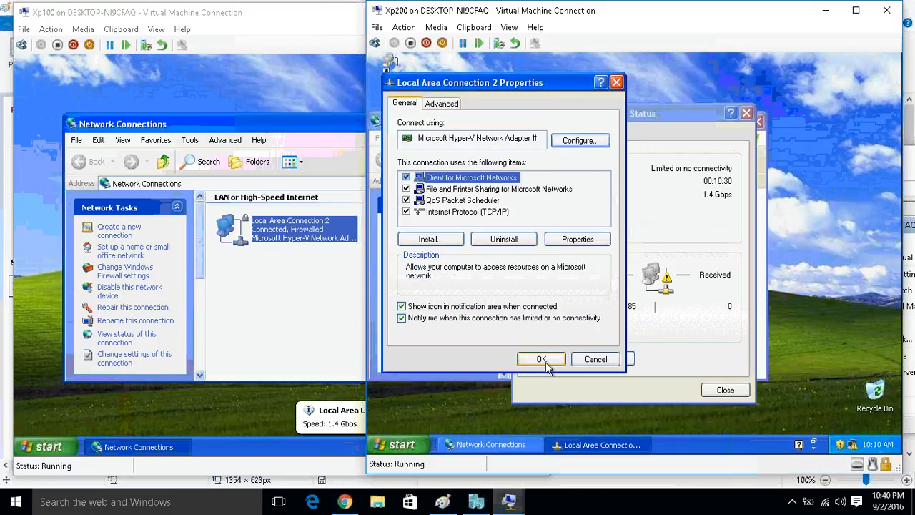
pyautogui.click(484, 214)
pyautogui.click(577, 239)
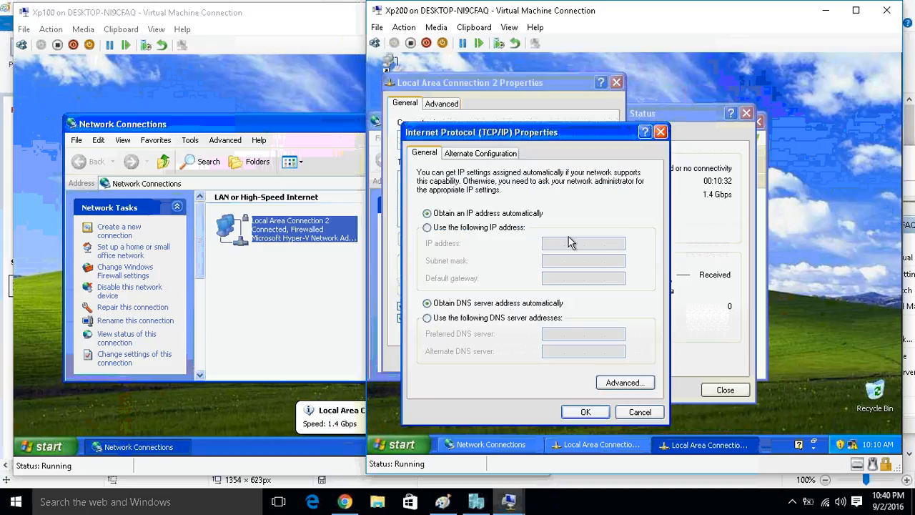
# Assign Xp200 the static IP address 192.168.1.2 with subnet mask 255.255.255.0, and close the connection dialogs.
pyautogui.click(427, 227)
pyautogui.click(554, 243)
pyautogui.write('192 . 1')
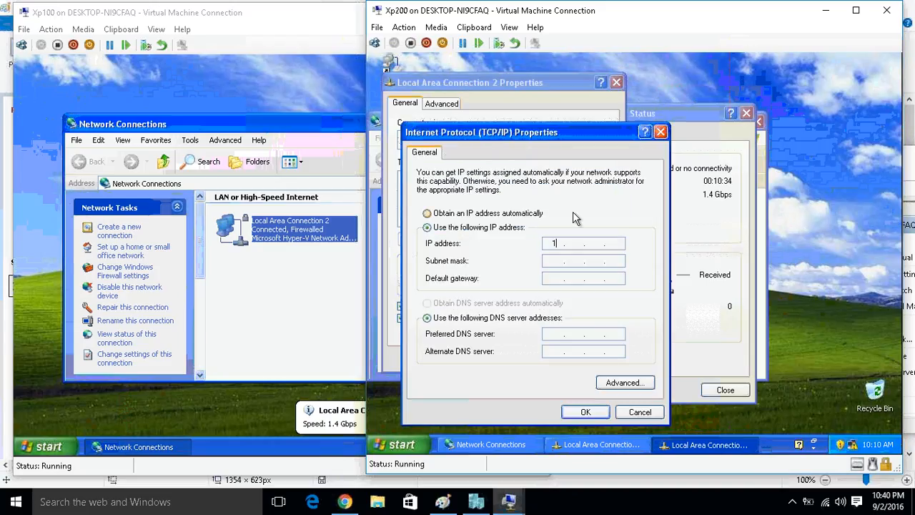
pyautogui.write('68 . 1 . 2')
pyautogui.press('Tab')
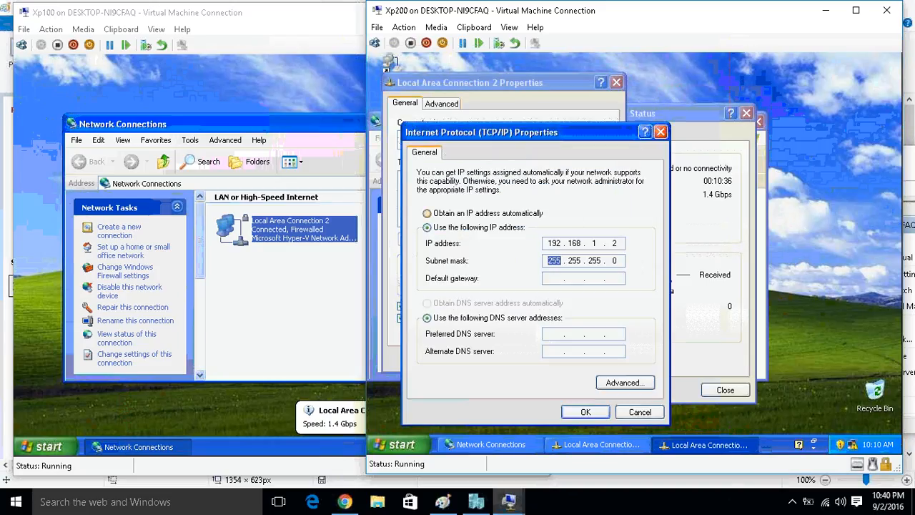
pyautogui.click(577, 413)
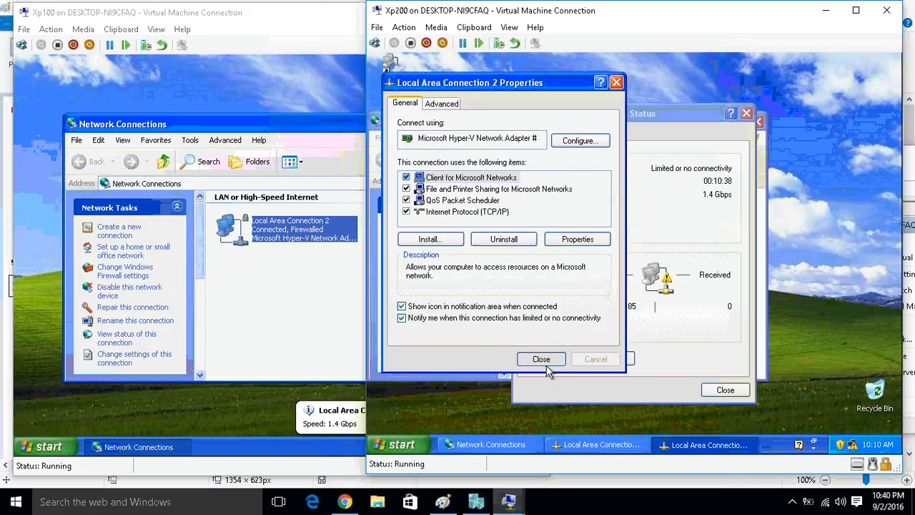
pyautogui.click(547, 365)
pyautogui.click(712, 390)
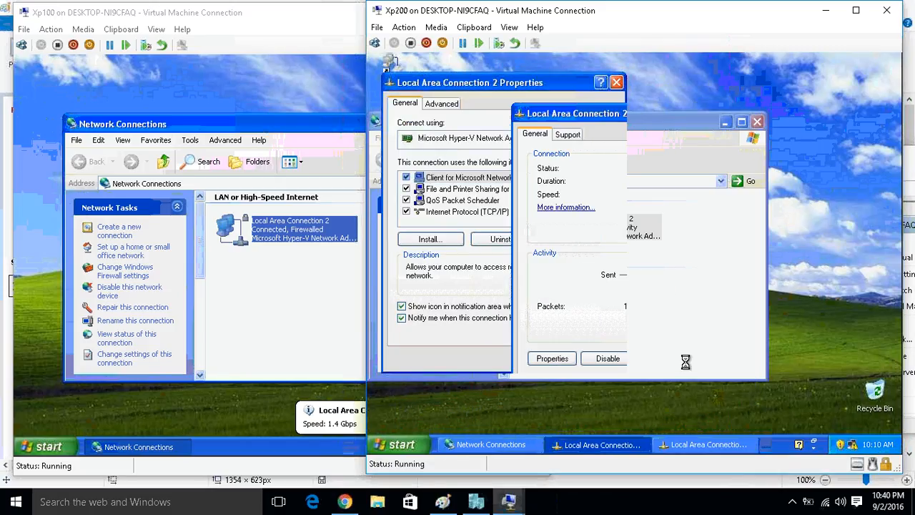
# Open a Command Prompt on Xp100 and run ipconfig to check its IP configuration.
pyautogui.click(304, 272)
pyautogui.press('super+r')
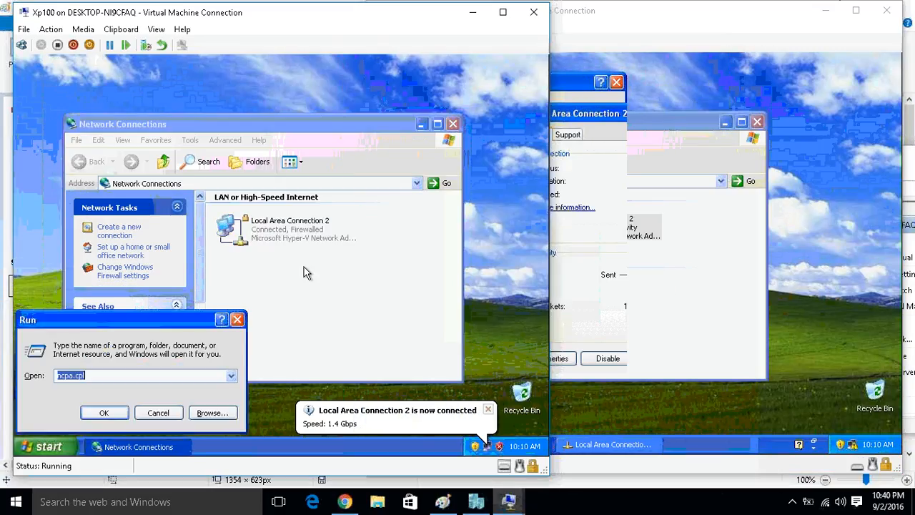
pyautogui.press('Return')
pyautogui.write('ipconfig')
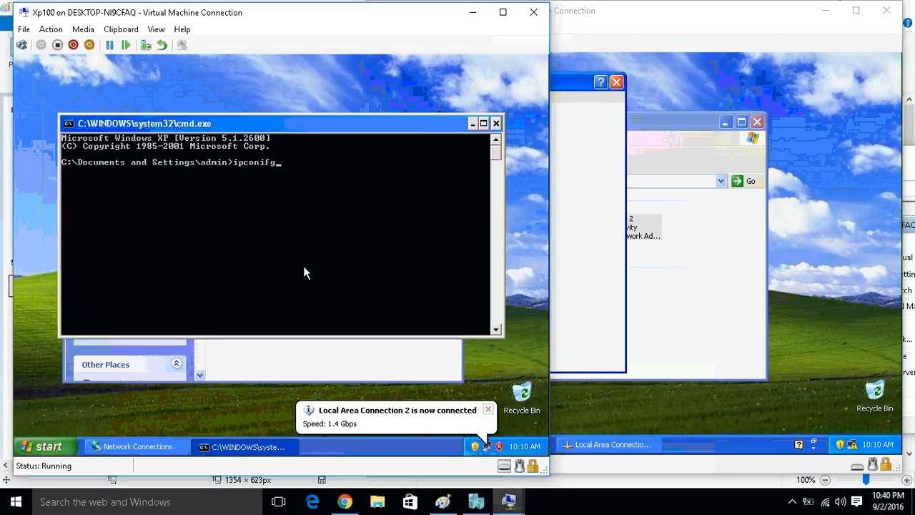
pyautogui.press('BackSpace')
pyautogui.press('BackSpace')
pyautogui.press('BackSpace')
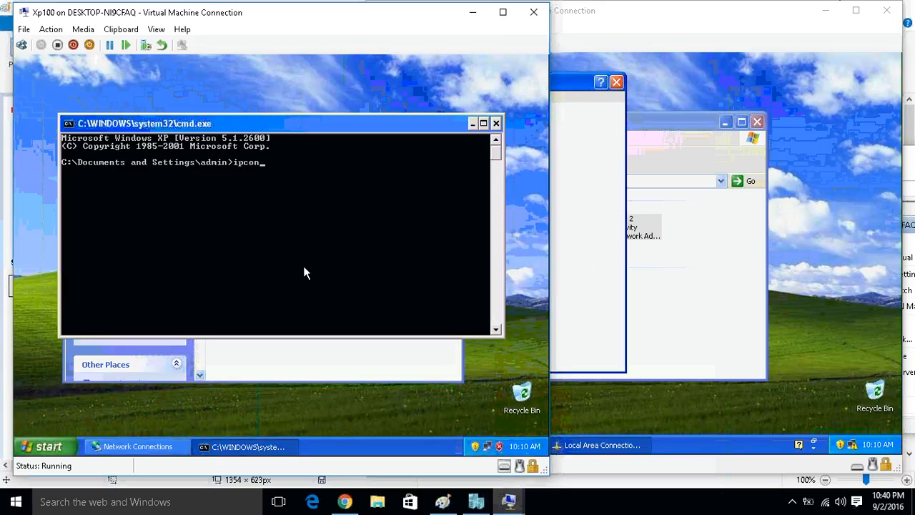
pyautogui.write('fig')
pyautogui.press('Return')
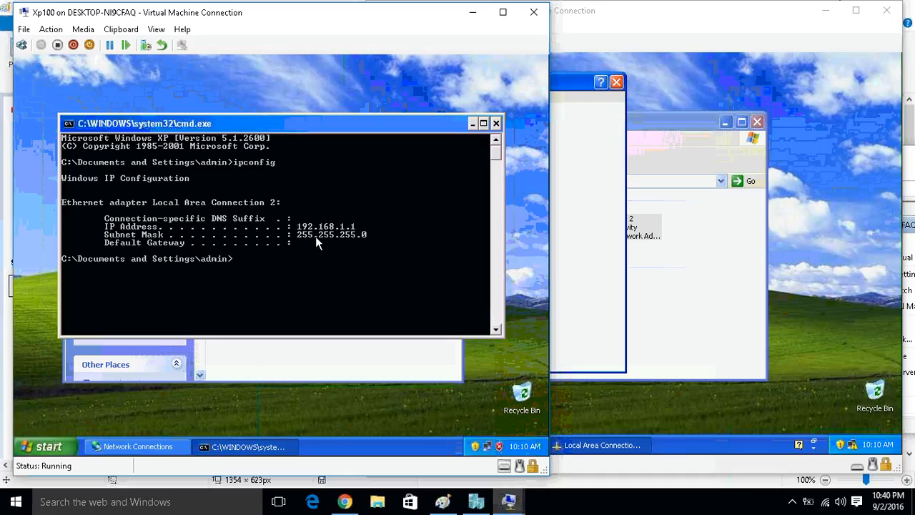
# Open a Command Prompt on Xp200 and run ipconfig to check its IP configuration.
pyautogui.click(736, 288)
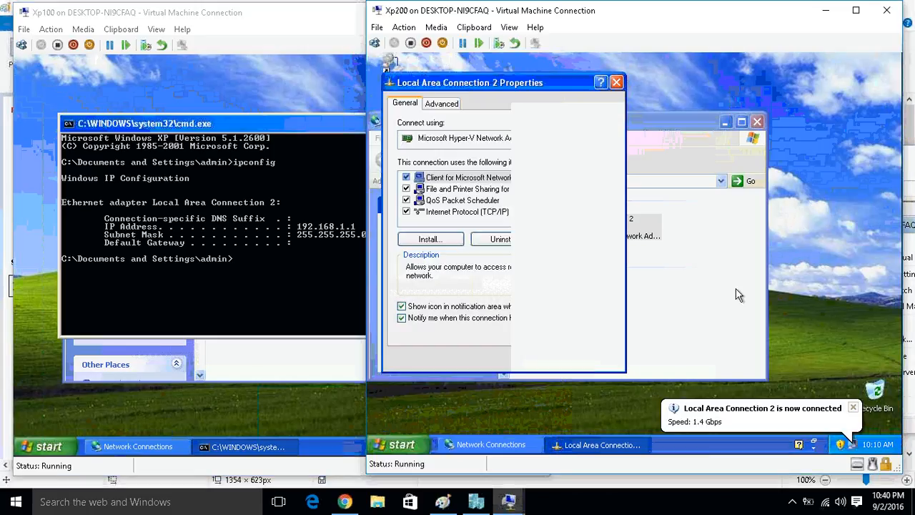
pyautogui.click(736, 288)
pyautogui.press('super+r')
pyautogui.press('Return')
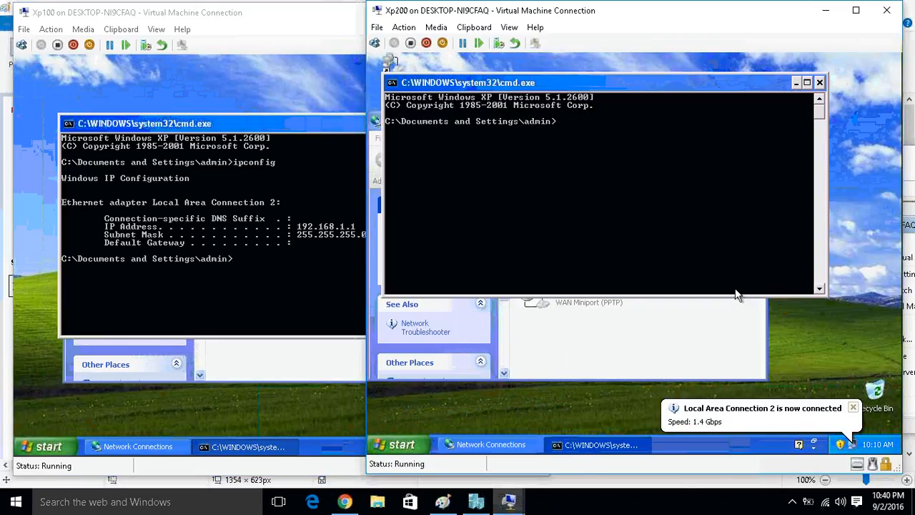
pyautogui.write('ipconfoi')
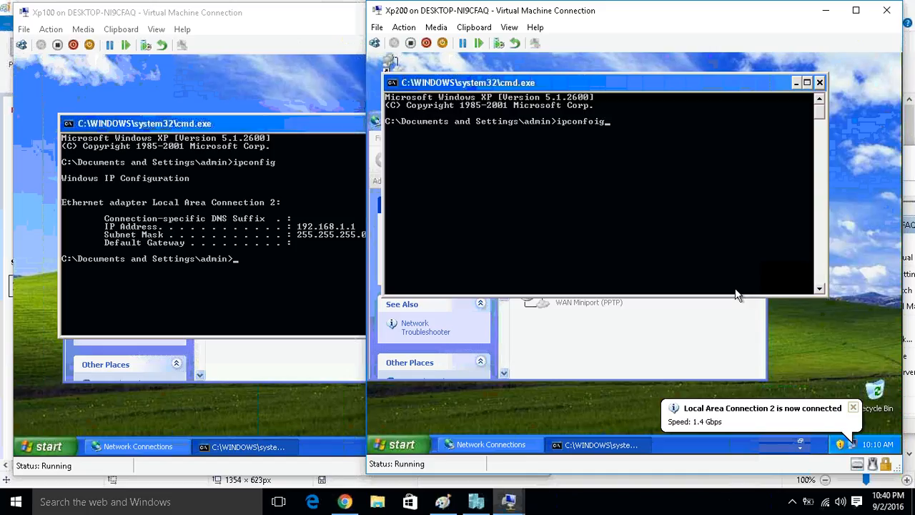
pyautogui.write('g')
pyautogui.press('Return')
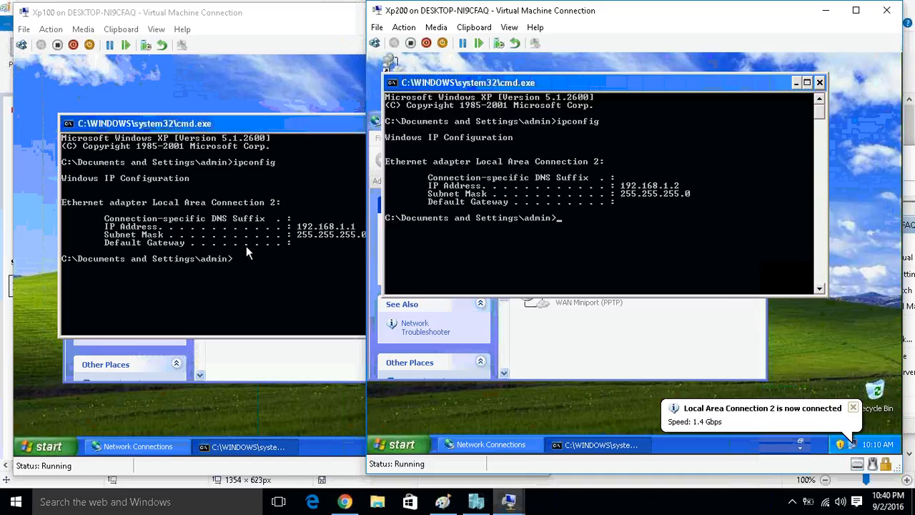
# Bring Xp100 to the front and shift its Command Prompt and virtual machine window slightly away from Xp200.
pyautogui.click(239, 140)
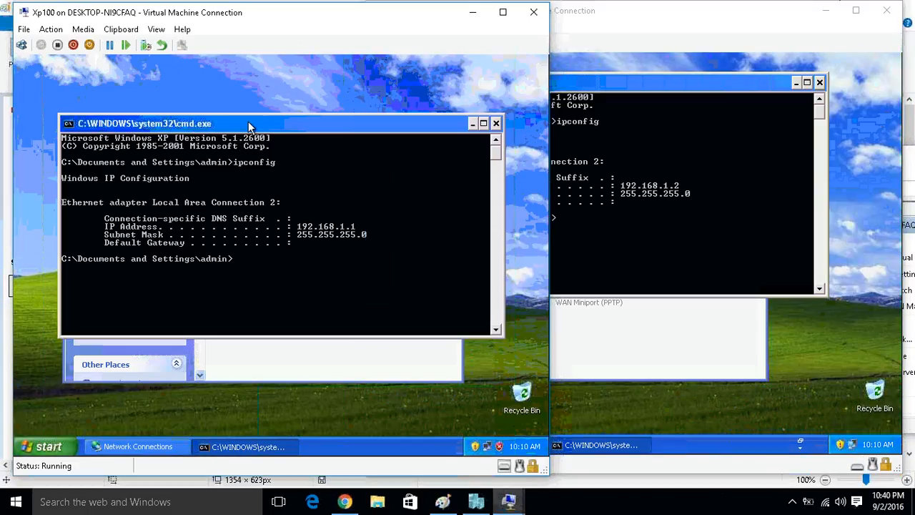
pyautogui.moveTo(248, 124); pyautogui.dragTo(212, 123)
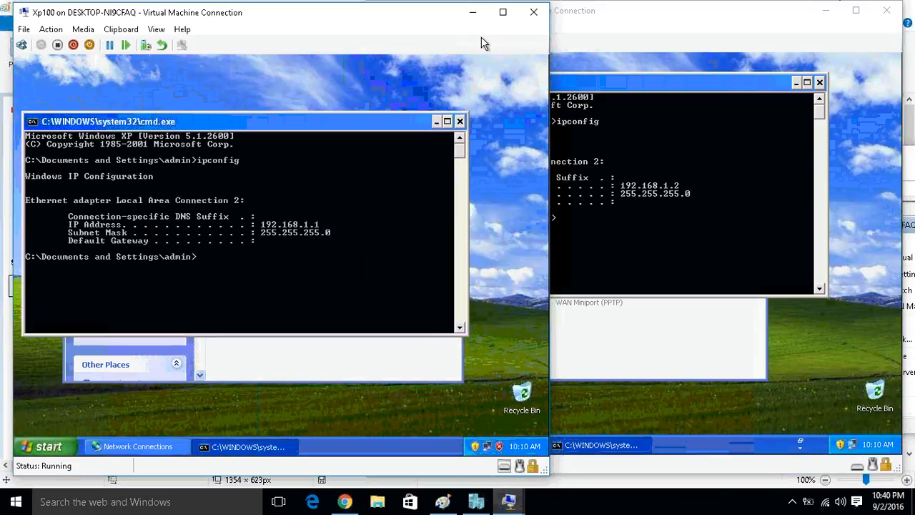
pyautogui.moveTo(373, 24); pyautogui.dragTo(364, 25)
# Change to the root directory with cd\ in the Xp100 Command Prompt and ping 192.168.1.2.
pyautogui.write('cd\\')
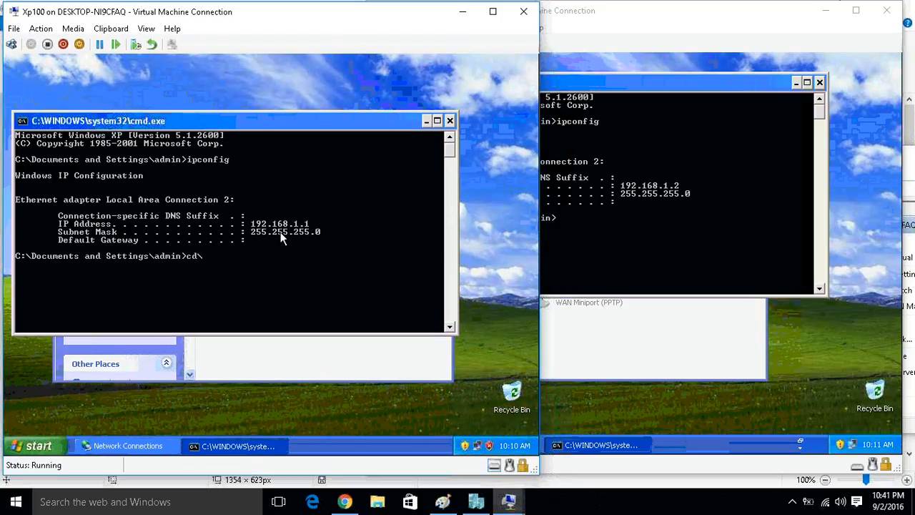
pyautogui.press('Return')
pyautogui.write('ping 192.168.1')
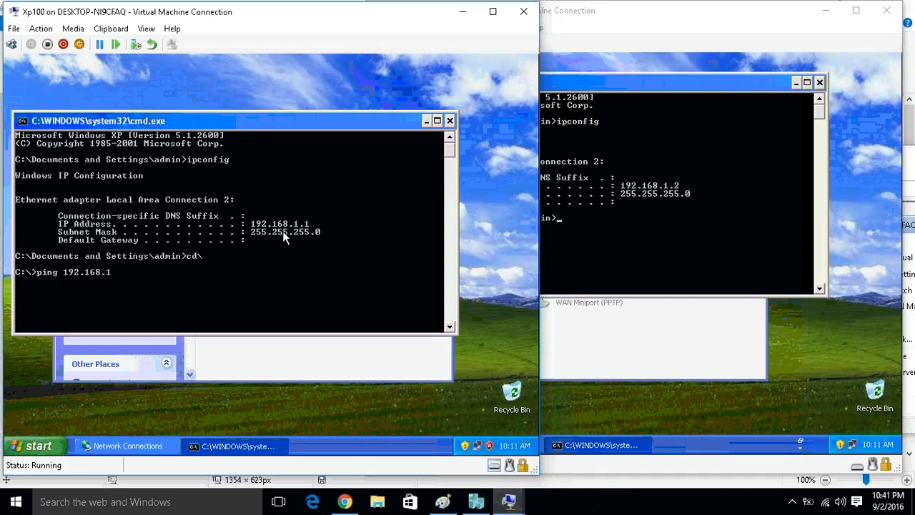
pyautogui.write('.2')
pyautogui.press('Return')
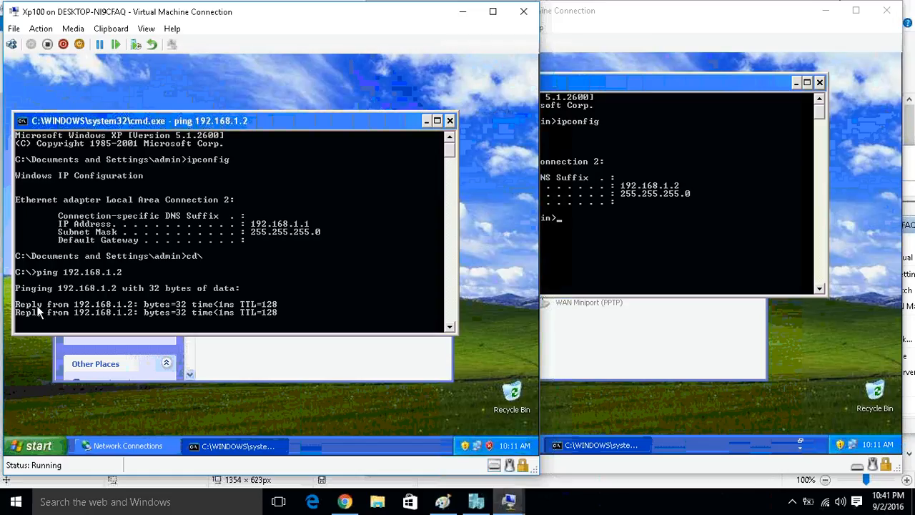
# Mark the Reply entries and the ping 192.168.1.2 command in the Xp100 output, and clear the marking.
pyautogui.rightClick(100, 252)
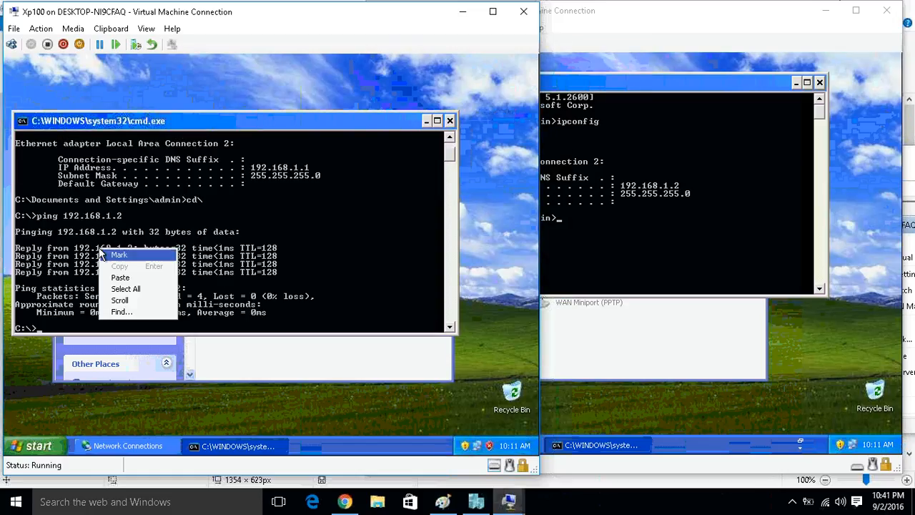
pyautogui.click(115, 255)
pyautogui.moveTo(17, 247); pyautogui.dragTo(45, 275)
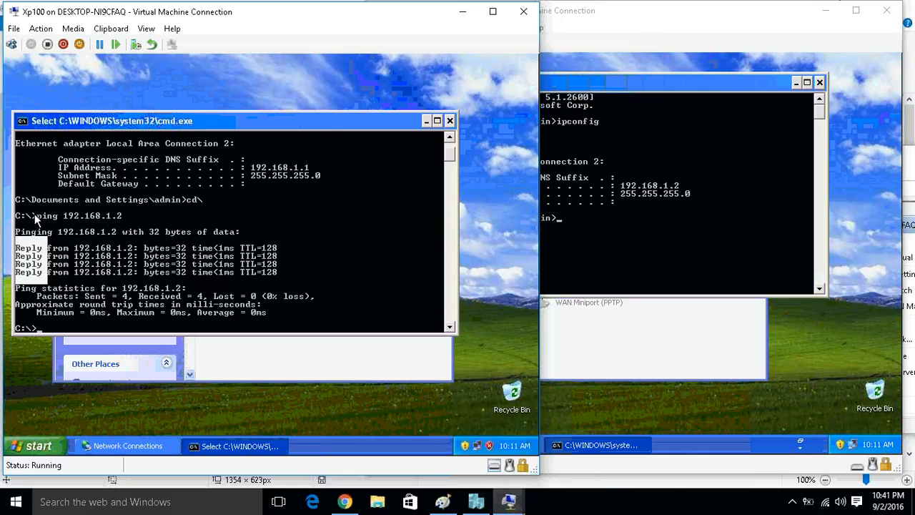
pyautogui.moveTo(32, 215); pyautogui.dragTo(134, 220)
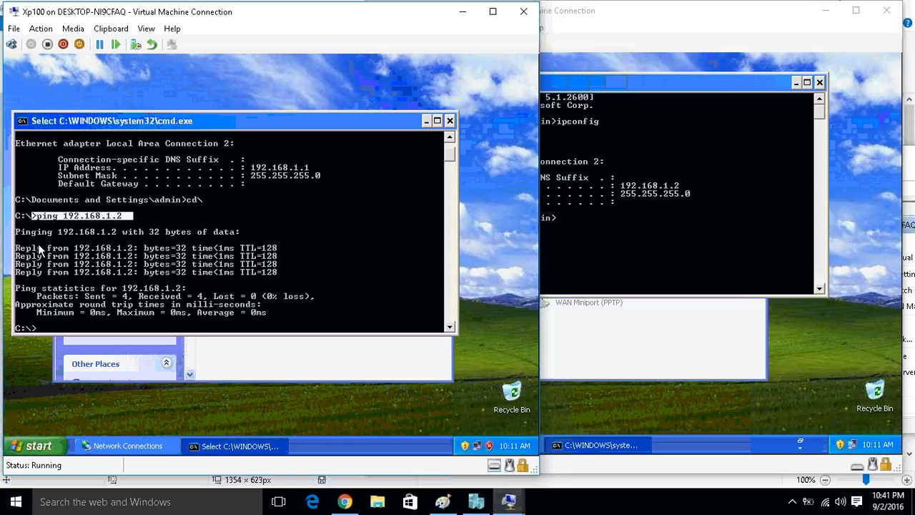
pyautogui.moveTo(40, 247); pyautogui.dragTo(22, 280)
pyautogui.rightClick(48, 272)
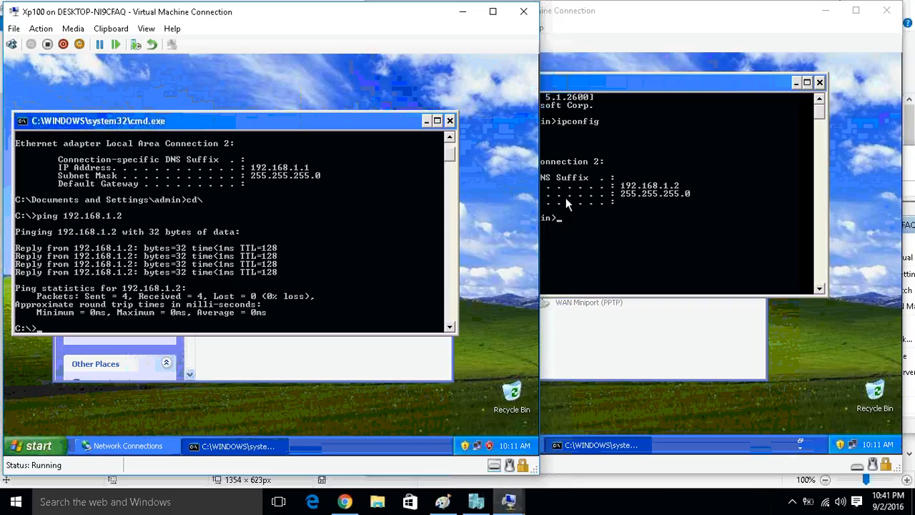
# Launch Wireshark on Xp200 and start a live capture on Local Area Connection 2.
pyautogui.click(570, 204)
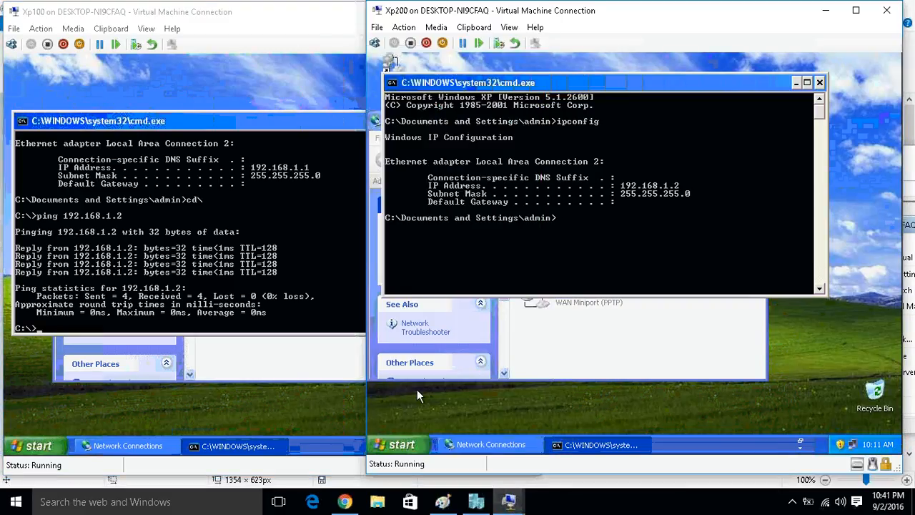
pyautogui.click(402, 445)
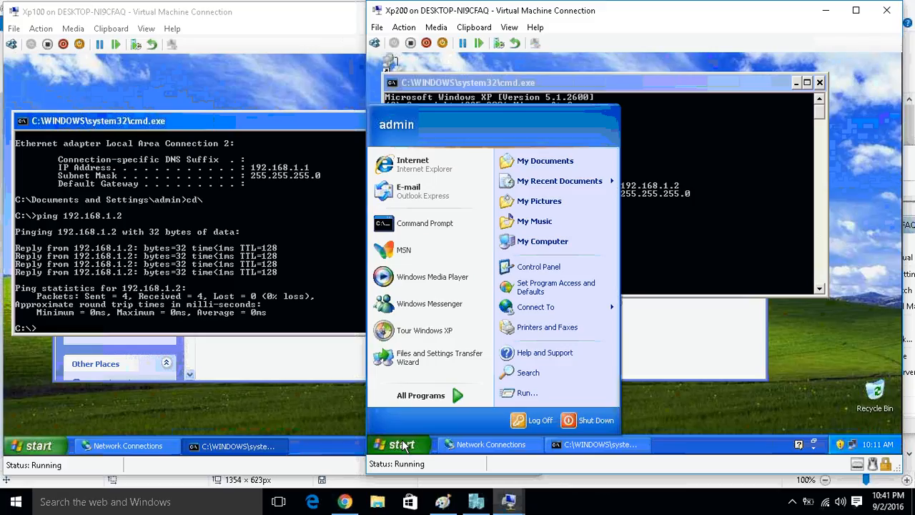
pyautogui.click(451, 399)
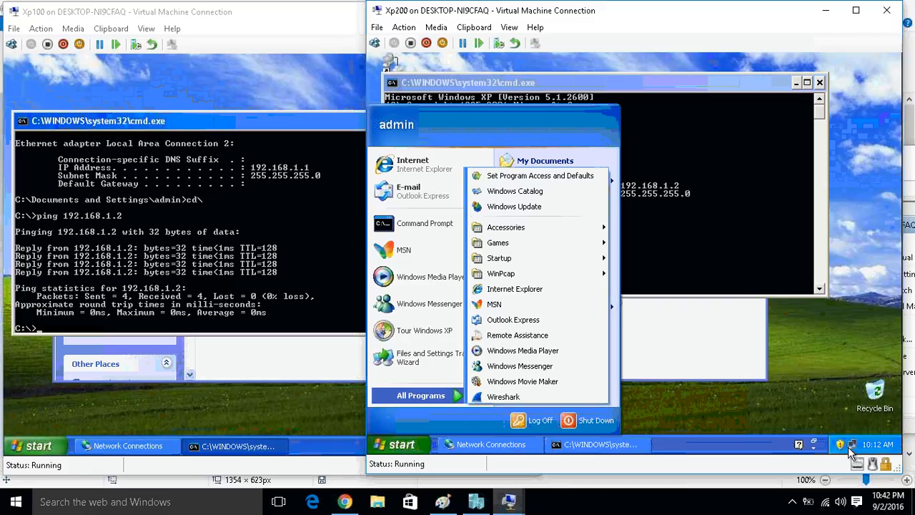
pyautogui.click(577, 399)
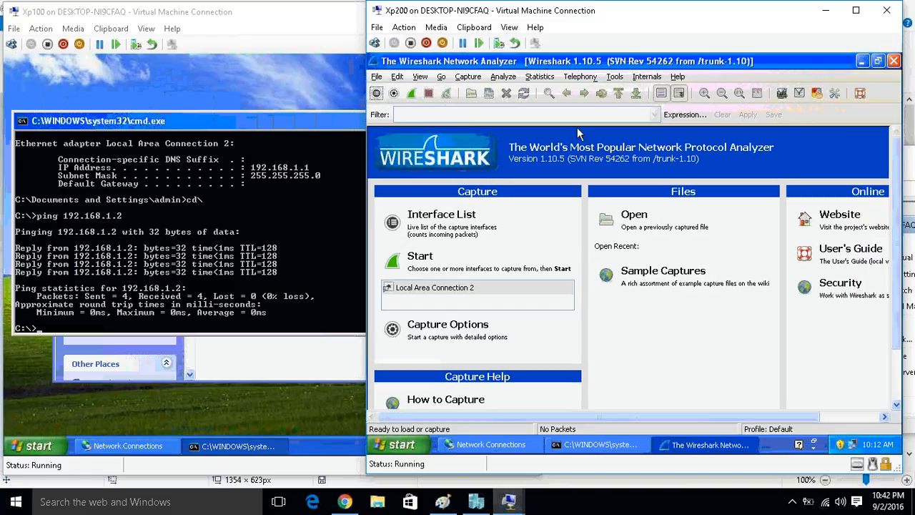
pyautogui.click(420, 268)
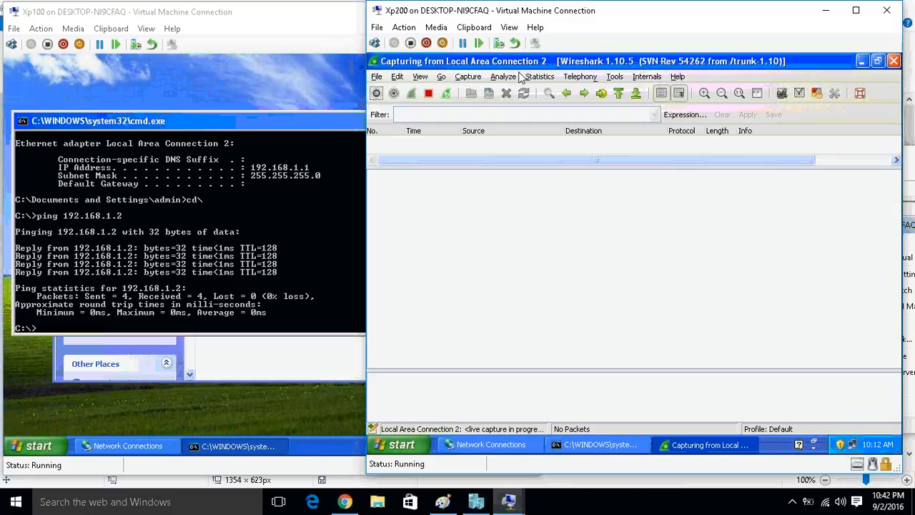
# Move the Xp200 window aside and repeat the ping to 192.168.1.2 from the Xp100 Command Prompt.
pyautogui.moveTo(498, 15); pyautogui.dragTo(580, 16)
pyautogui.click(296, 233)
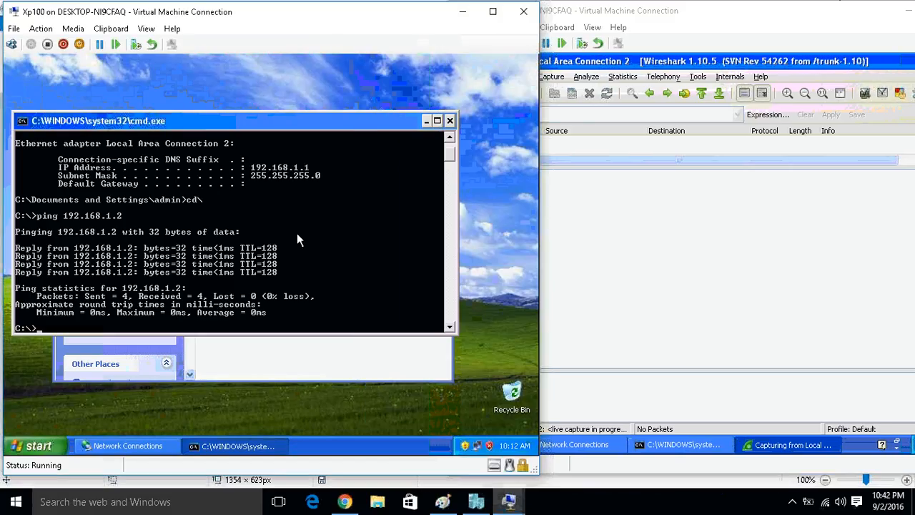
pyautogui.press('Up')
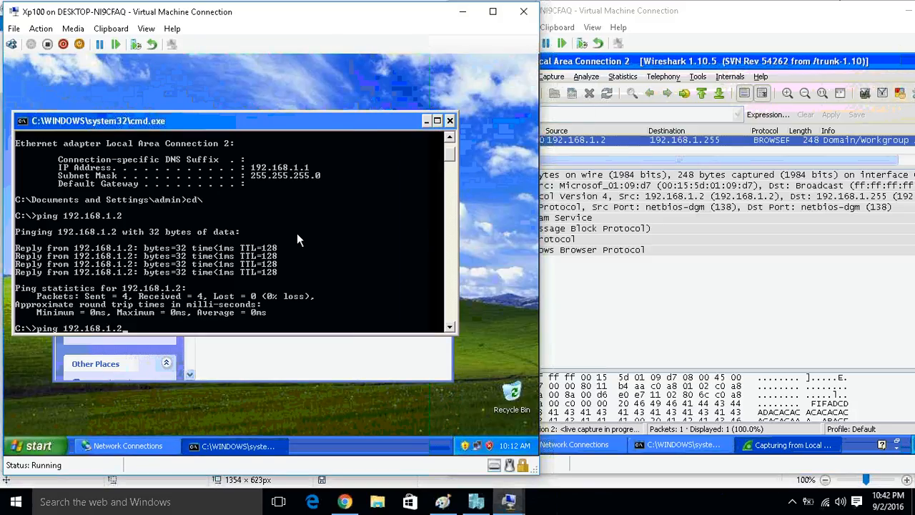
pyautogui.press('Return')
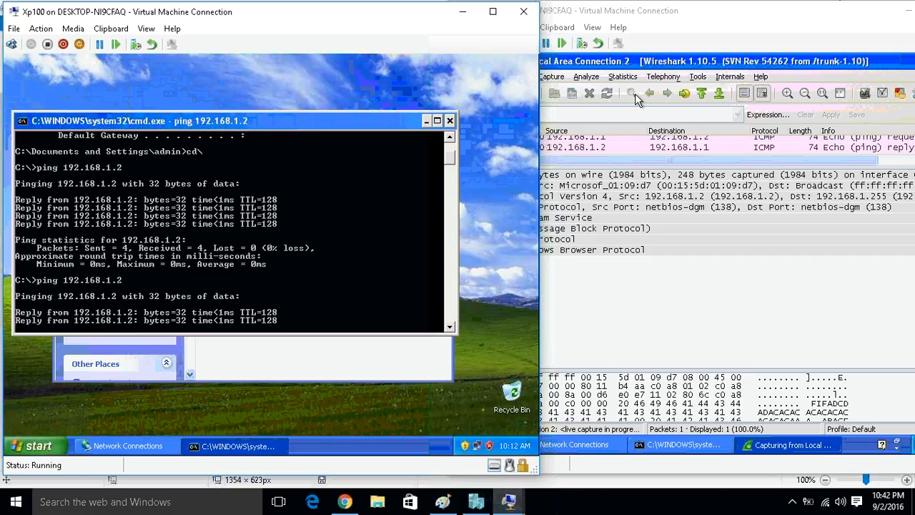
# Bring the Xp200 window fully into view, enlarge Wireshark's packet list, and stop the capture.
pyautogui.click(713, 23)
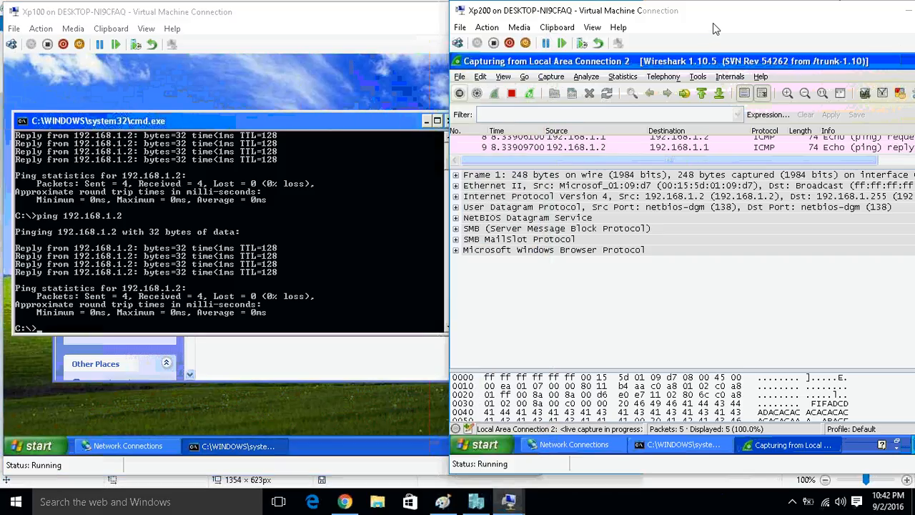
pyautogui.moveTo(713, 22); pyautogui.dragTo(432, 20)
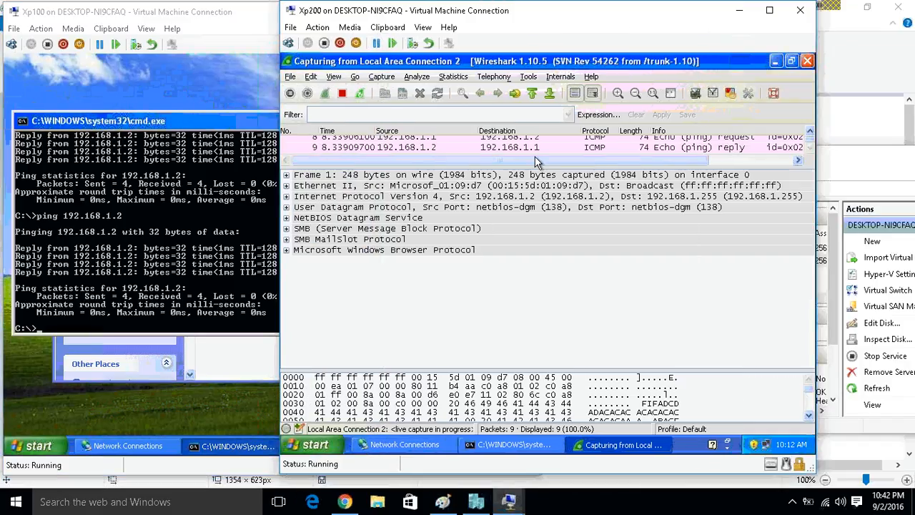
pyautogui.moveTo(535, 169); pyautogui.dragTo(526, 236)
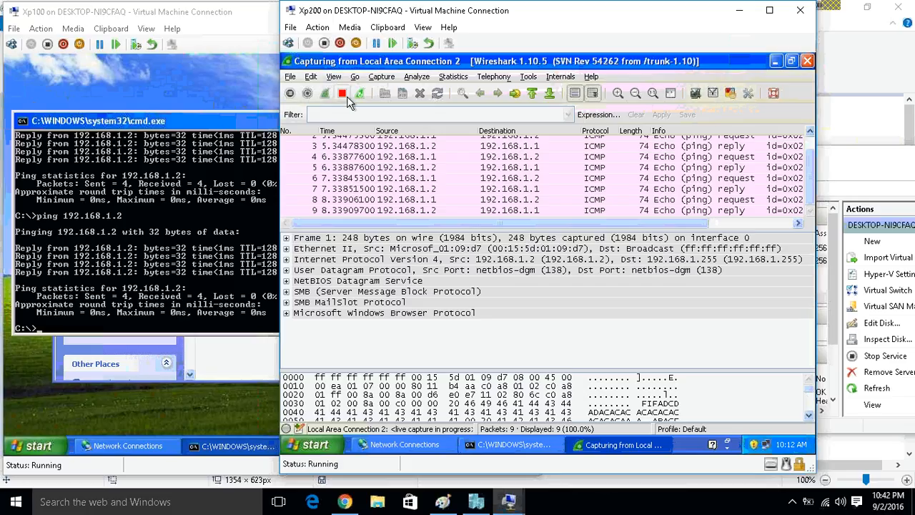
pyautogui.click(342, 94)
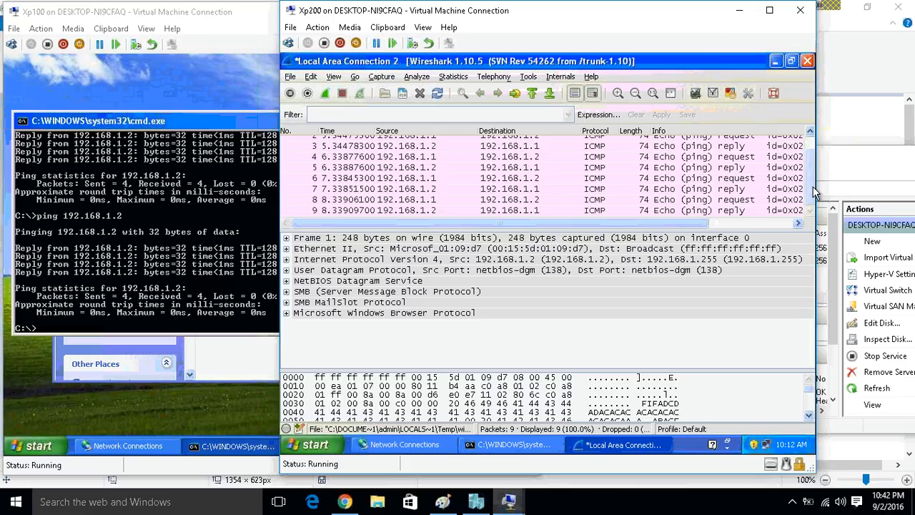
# Examine the first ICMP echo reply and echo request packets at the start of the captured list.
pyautogui.scroll(1, 814, 192)
pyautogui.click(577, 158)
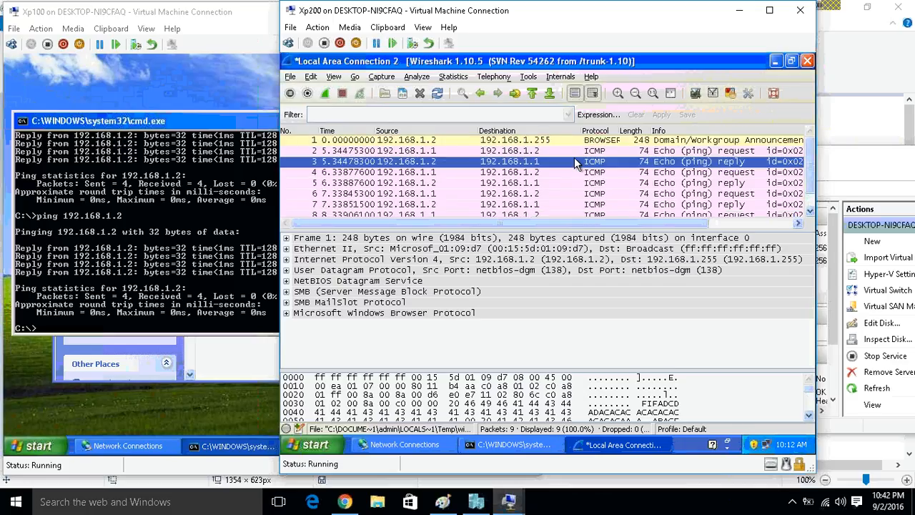
pyautogui.click(522, 153)
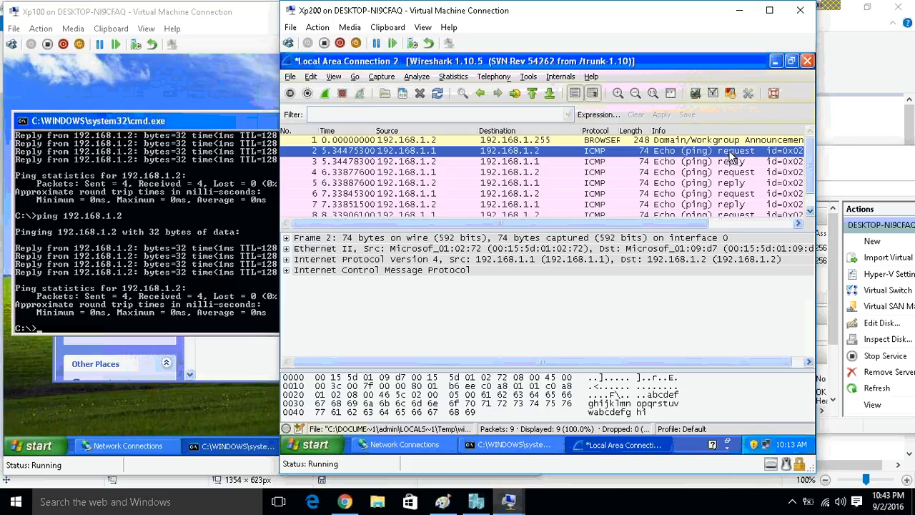
# Select the first echo reply packet, switch to Paint, and add the red text "Request" after "ICMP: Echo" in the first packet box.
pyautogui.click(585, 162)
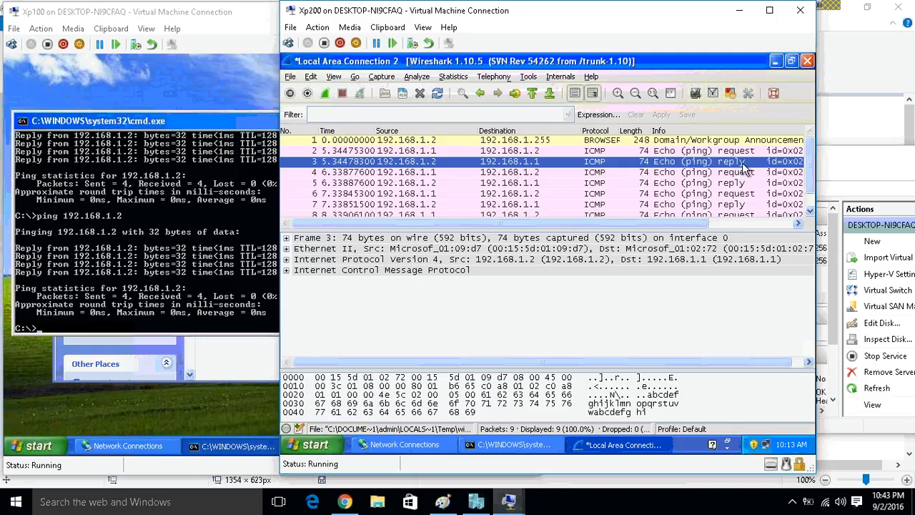
pyautogui.click(442, 493)
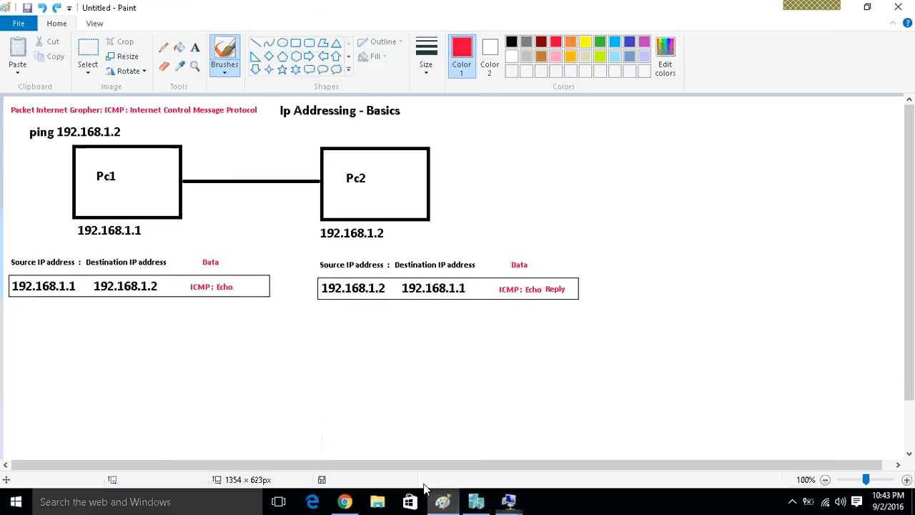
pyautogui.click(194, 48)
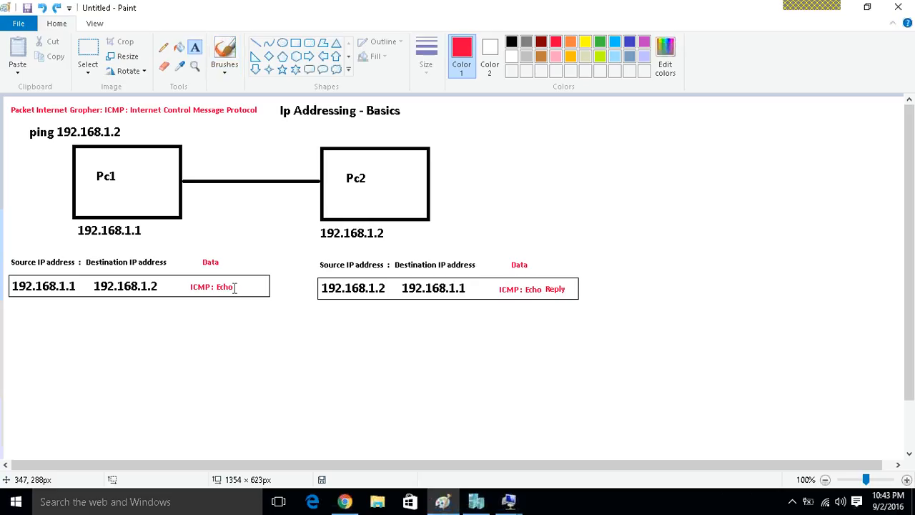
pyautogui.click(232, 282)
pyautogui.write('Reques')
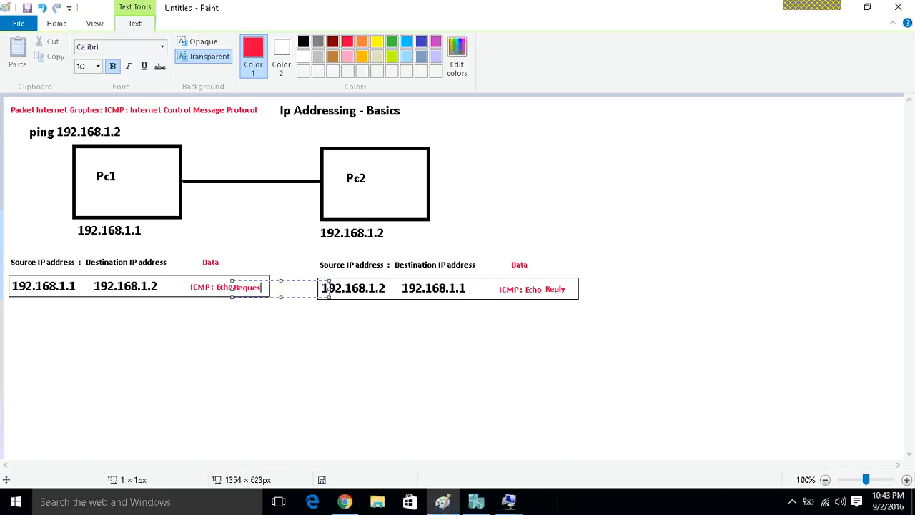
pyautogui.write('t')
pyautogui.click(239, 325)
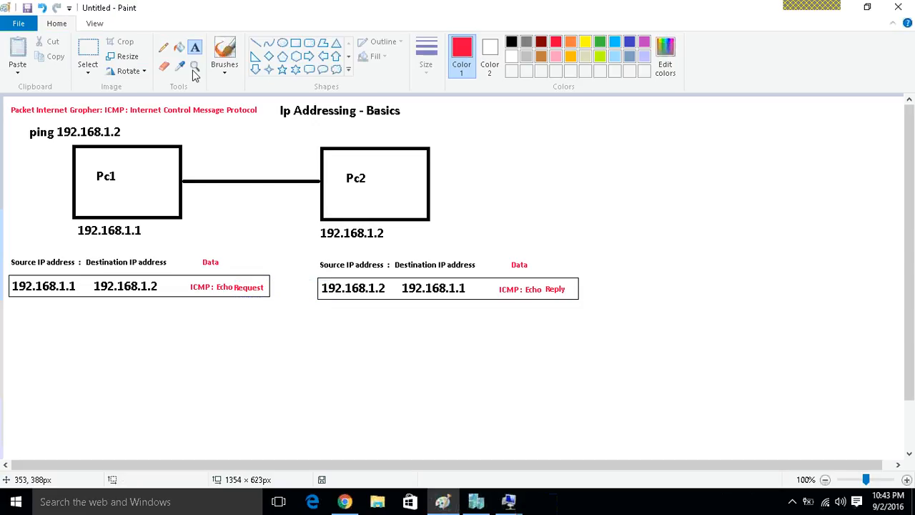
# Brush red arrows from Pc1 to Pc2 and back, undo a circle around Pc2's address, and circle the ICMP Echo Reply data.
pyautogui.click(225, 47)
pyautogui.moveTo(117, 200)
pyautogui.mouseDown()
pyautogui.moveTo(368, 187)
pyautogui.moveTo(346, 192)
pyautogui.mouseUp()
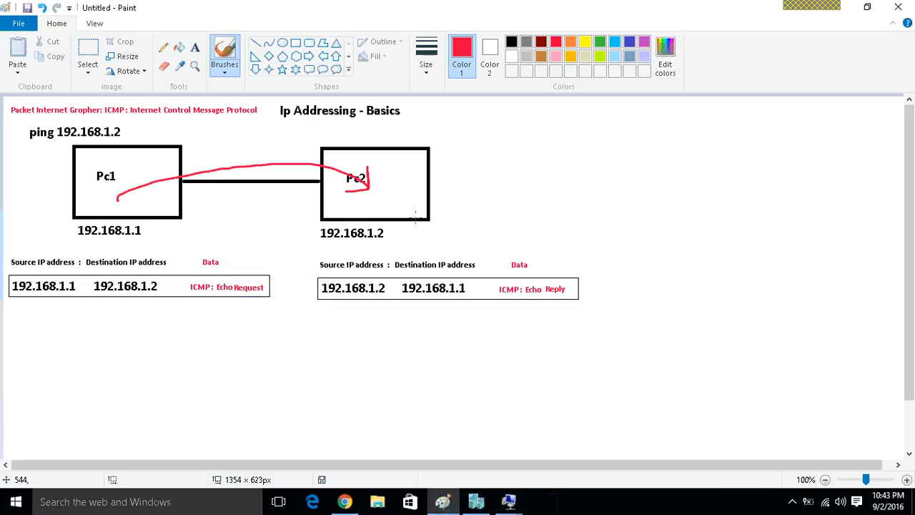
pyautogui.moveTo(403, 215)
pyautogui.mouseDown()
pyautogui.moveTo(333, 216)
pyautogui.moveTo(314, 233)
pyautogui.moveTo(412, 230)
pyautogui.moveTo(402, 213)
pyautogui.mouseUp()
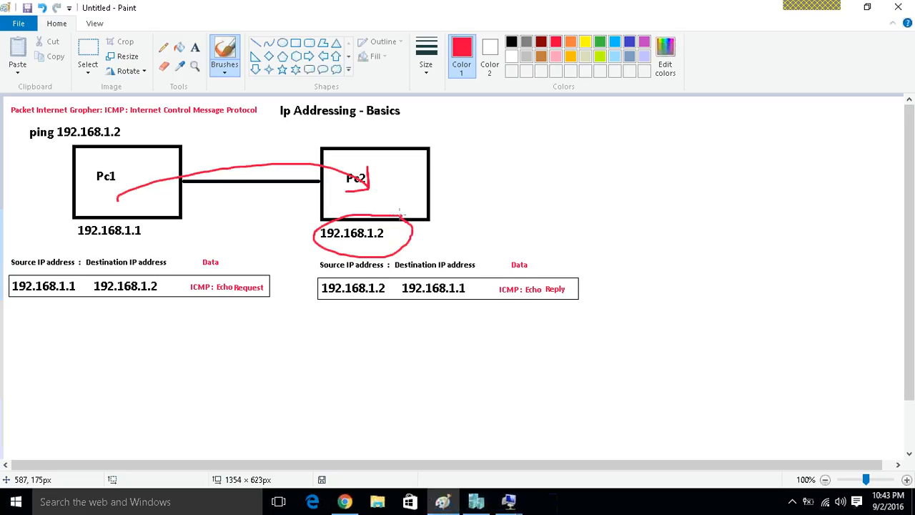
pyautogui.hotkey('ctrl', 'z')
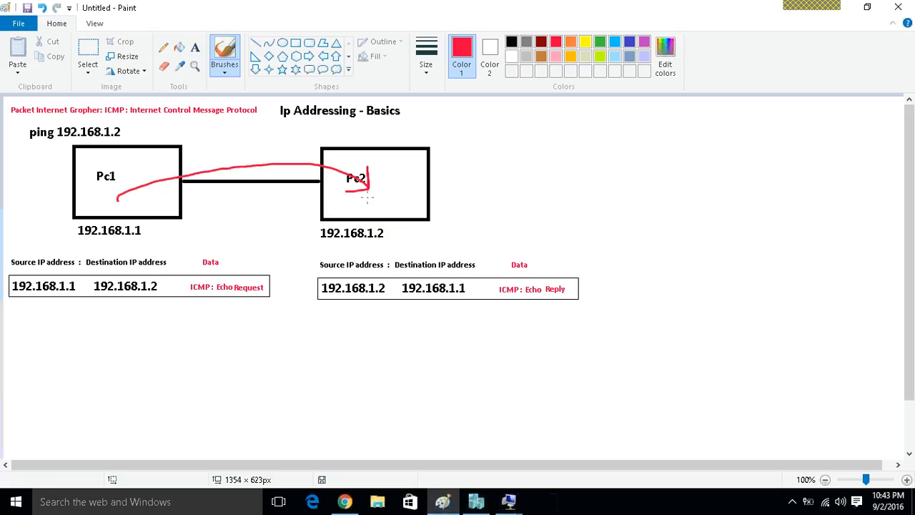
pyautogui.moveTo(368, 193)
pyautogui.mouseDown()
pyautogui.moveTo(323, 219)
pyautogui.moveTo(164, 207)
pyautogui.moveTo(181, 219)
pyautogui.moveTo(230, 188)
pyautogui.mouseUp()
pyautogui.moveTo(536, 268)
pyautogui.mouseDown()
pyautogui.moveTo(485, 280)
pyautogui.moveTo(565, 275)
pyautogui.mouseUp()
# Return to the Xp200 virtual machine and start a new Wireshark capture without saving the captured packets.
pyautogui.moveTo(517, 507)
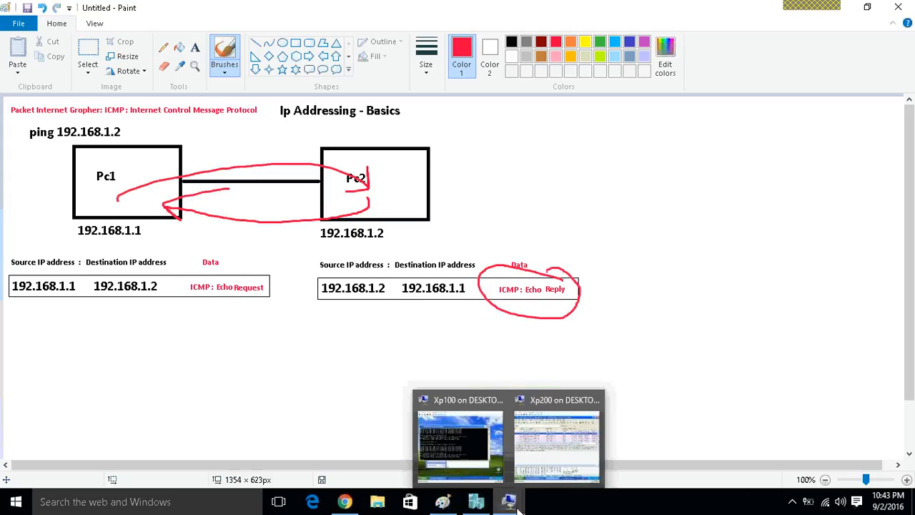
pyautogui.click(468, 471)
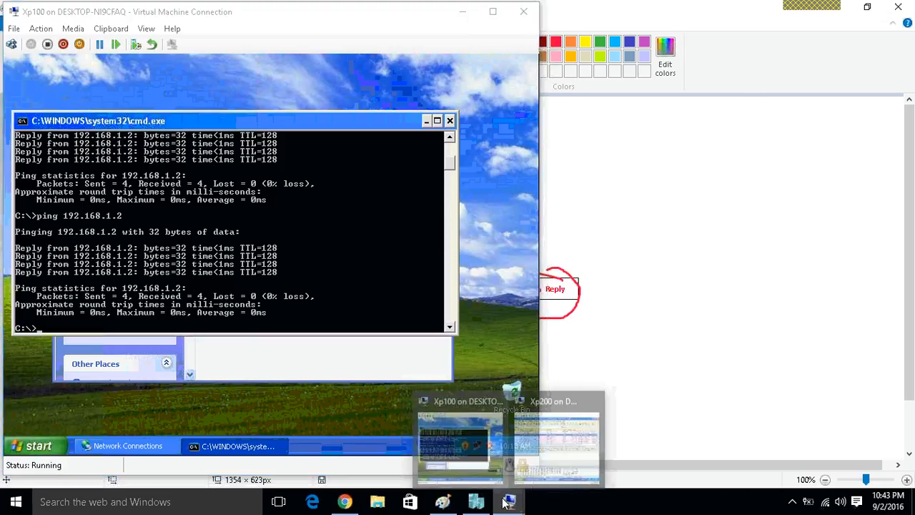
pyautogui.click(551, 424)
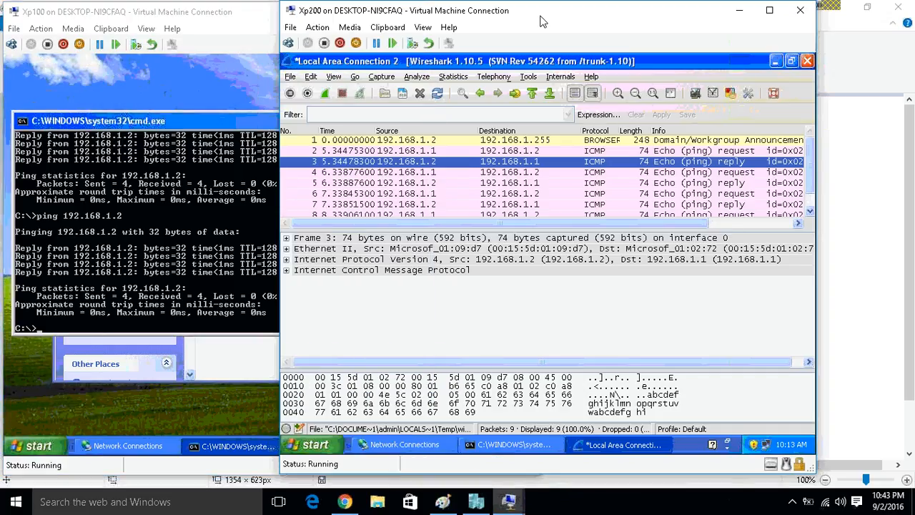
pyautogui.moveTo(547, 13); pyautogui.dragTo(633, 13)
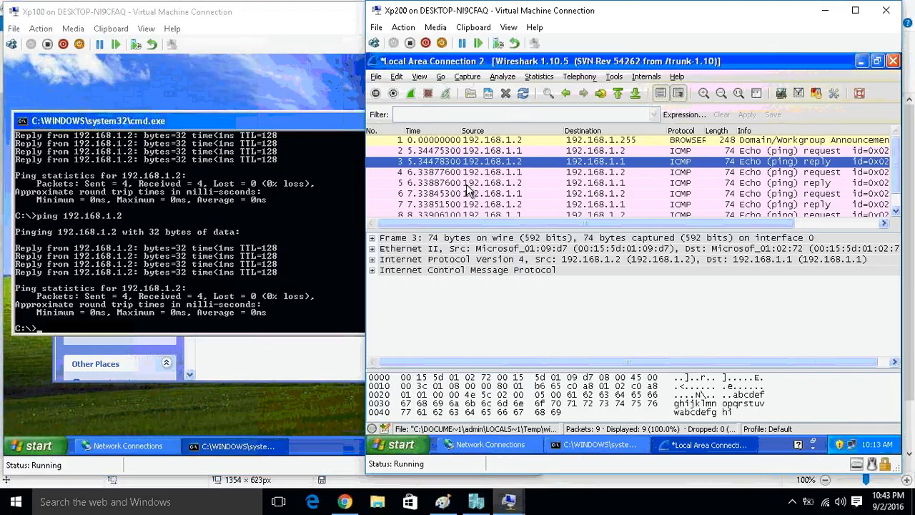
pyautogui.click(469, 173)
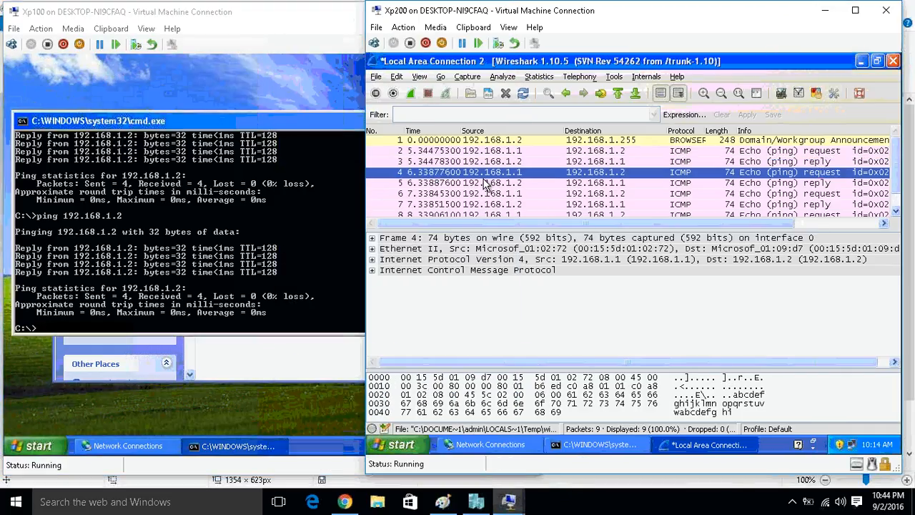
pyautogui.click(412, 98)
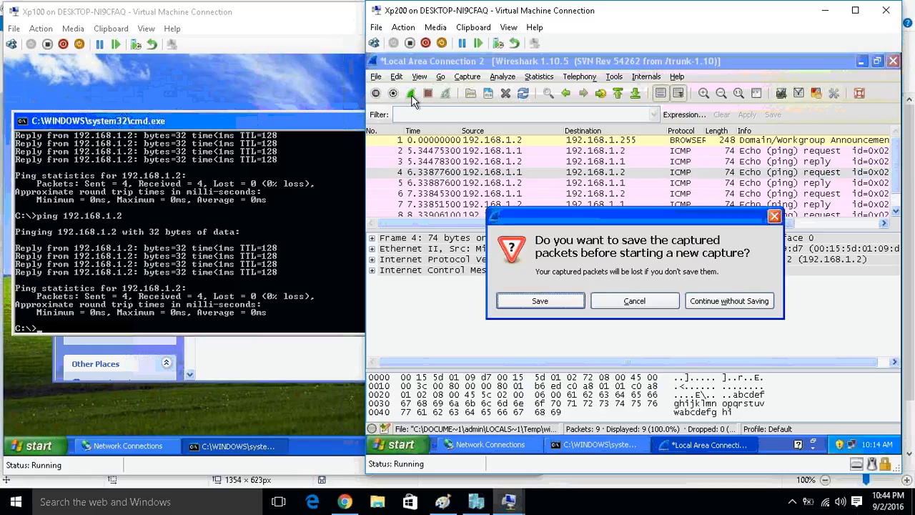
pyautogui.click(720, 302)
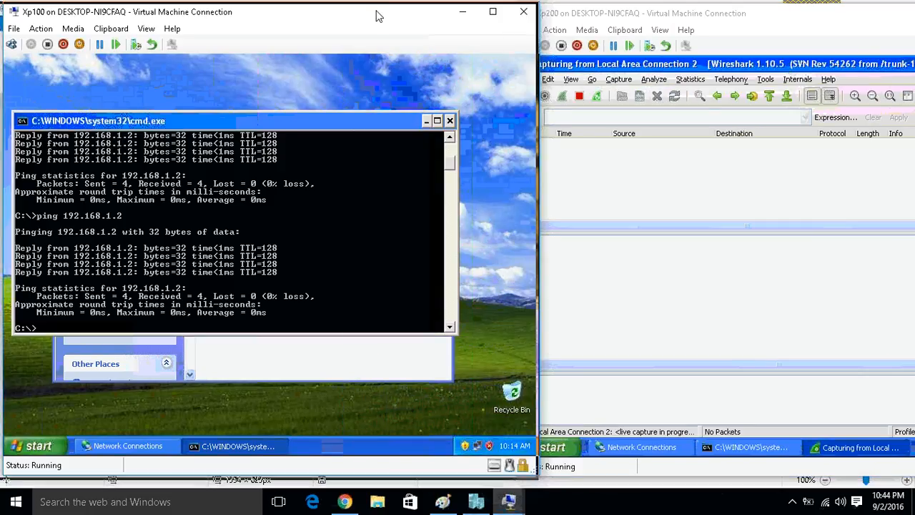
# Arrange the Xp100 and Xp200 windows side by side and repeat the ping to 192.168.1.2 from the Xp100 Command Prompt.
pyautogui.moveTo(376, 11); pyautogui.dragTo(362, 11)
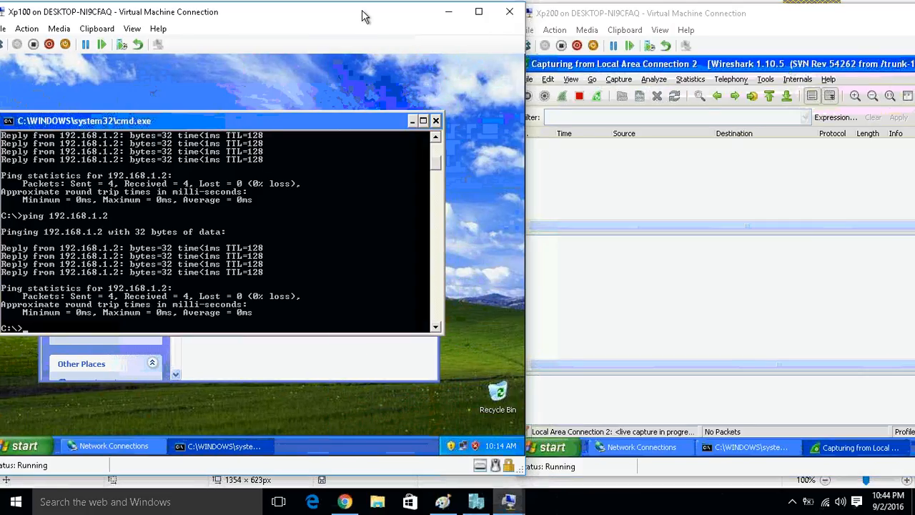
pyautogui.press('Up')
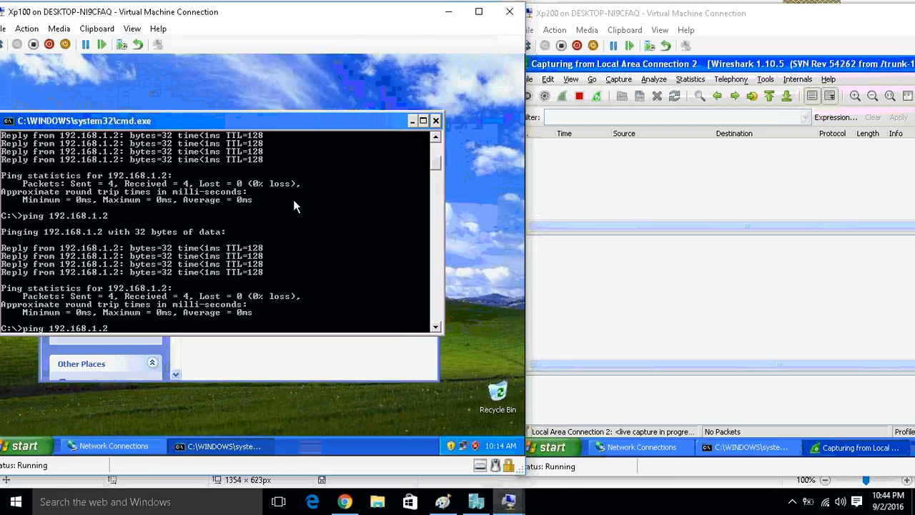
pyautogui.press('Return')
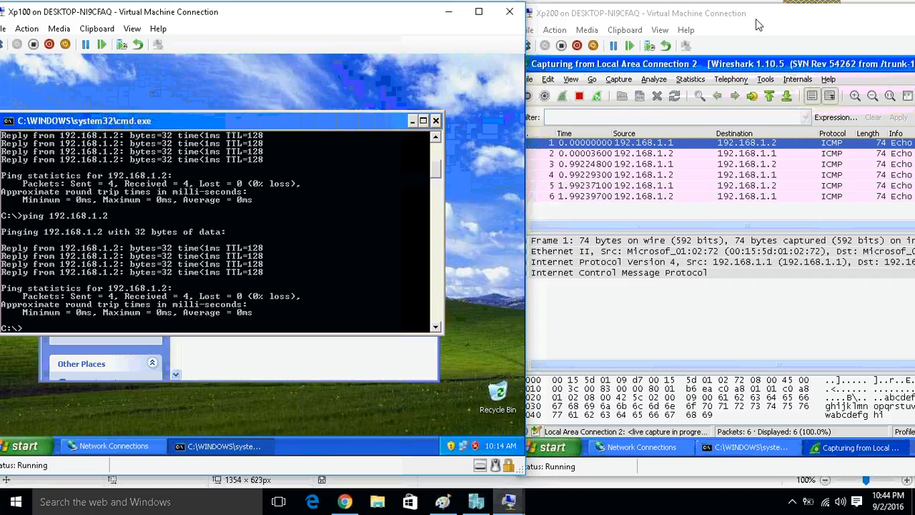
# Bring the Xp200 window fully into view, stop the capture, enlarge the packet list, and select the first echo reply.
pyautogui.moveTo(758, 25); pyautogui.dragTo(600, 32)
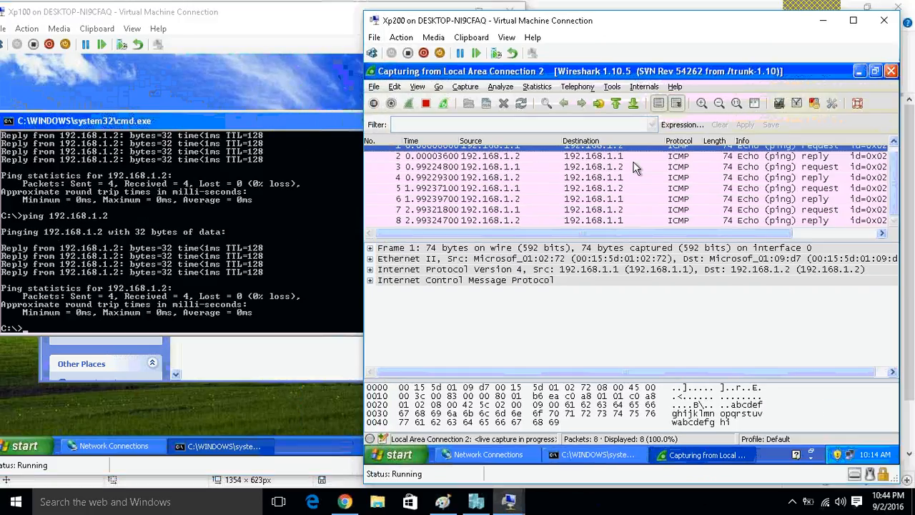
pyautogui.click(425, 111)
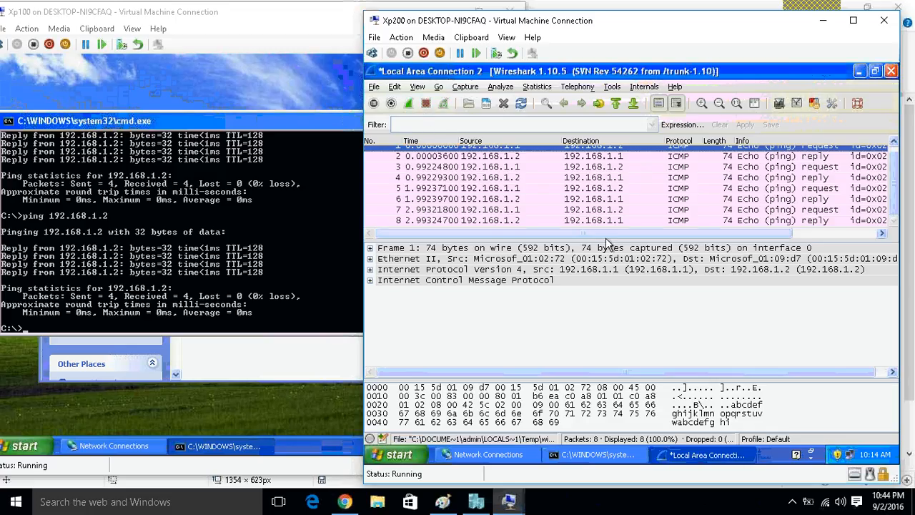
pyautogui.moveTo(606, 244); pyautogui.dragTo(609, 275)
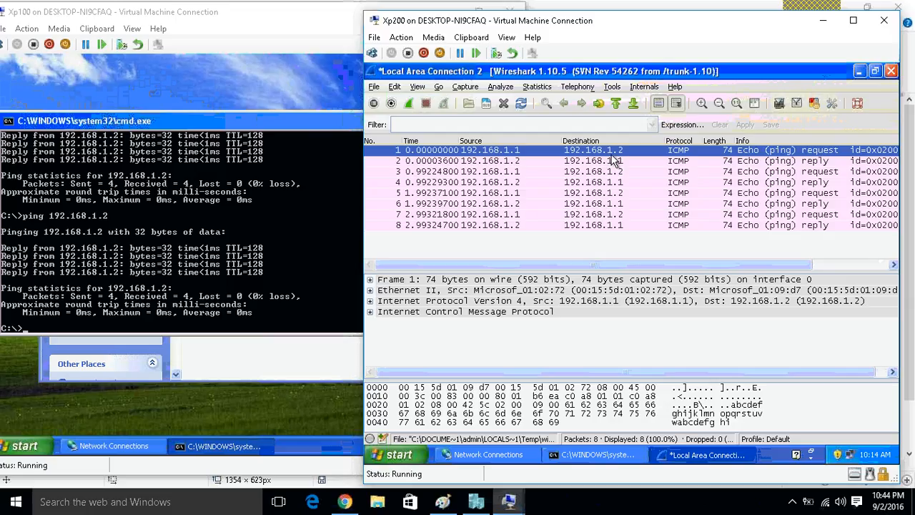
pyautogui.click(821, 163)
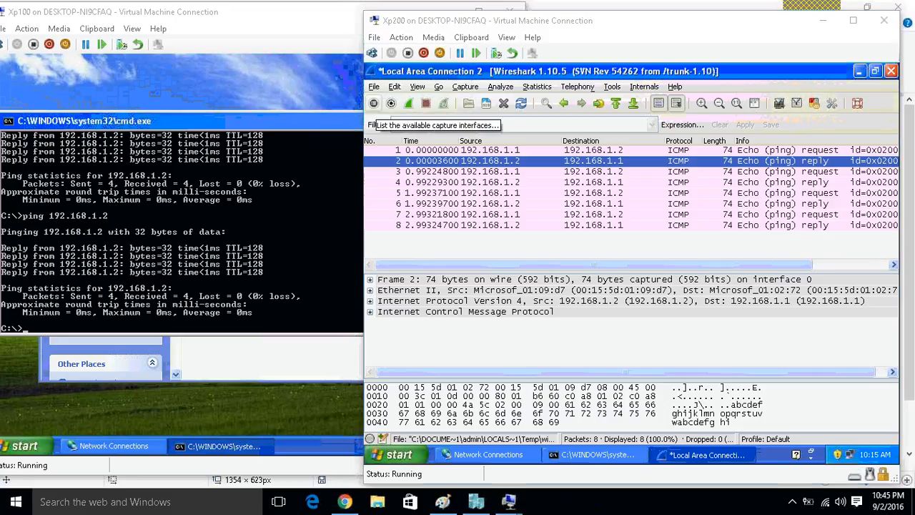
# Switch to Paint and undo the red brush annotations on the diagram.
pyautogui.click(442, 501)
pyautogui.hotkey('ctrl', 'z')
pyautogui.hotkey('ctrl', 'z')
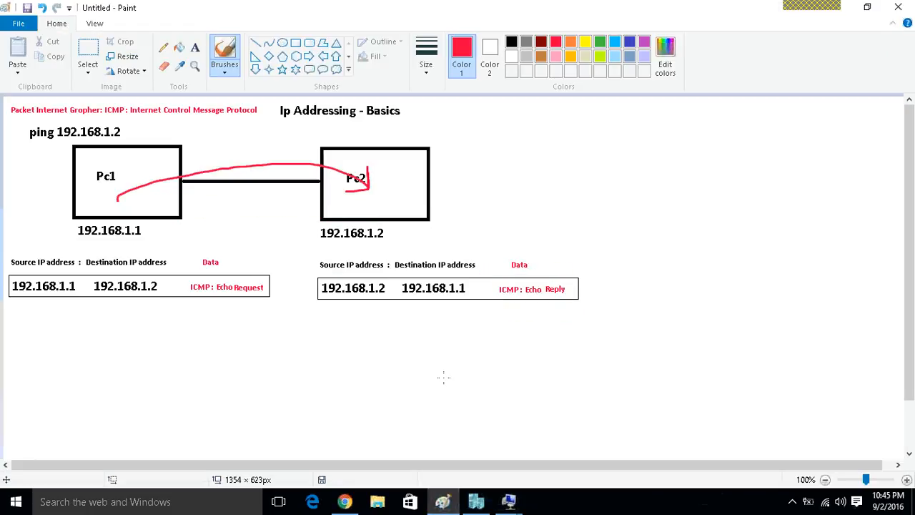
# Copy the whole network diagram into a new Paint window and move it slightly away from the canvas corner.
pyautogui.click(101, 43)
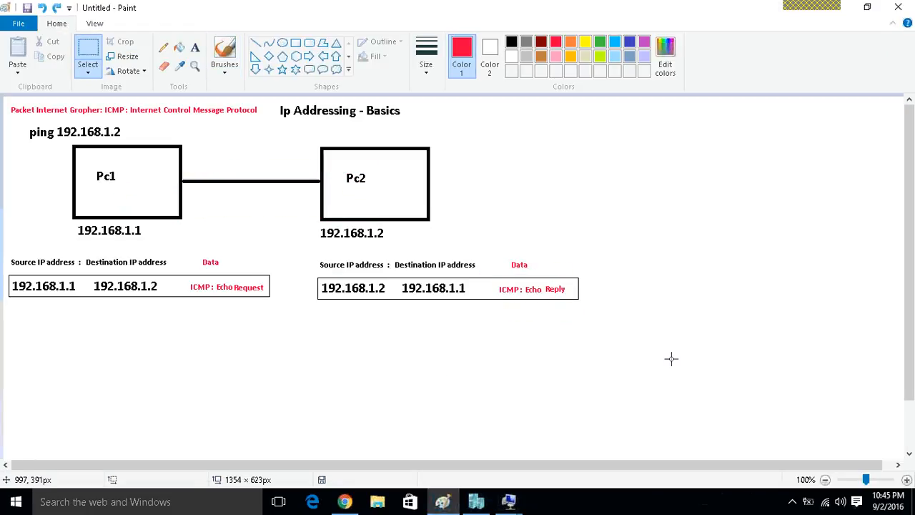
pyautogui.moveTo(637, 356); pyautogui.dragTo(2, 3)
pyautogui.click(4, 6)
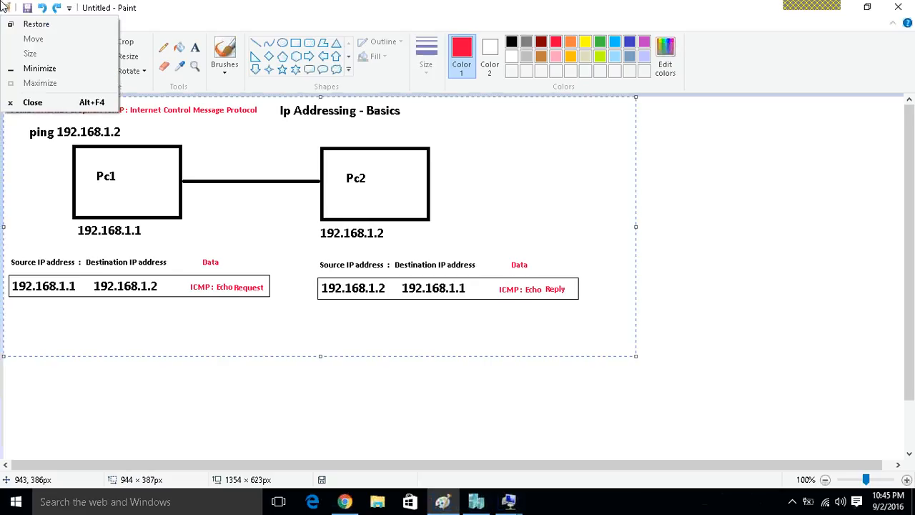
pyautogui.press('super+r')
pyautogui.press('Return')
pyautogui.hotkey('ctrl', 'v')
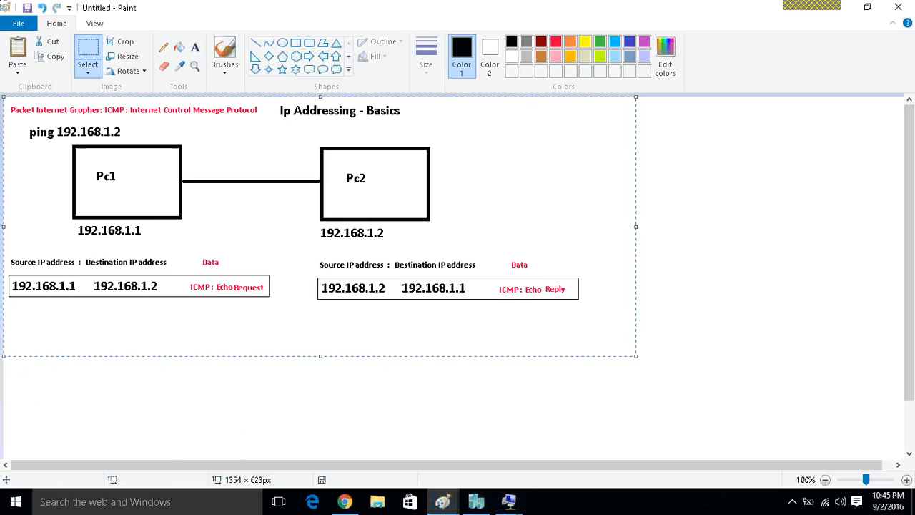
pyautogui.moveTo(188, 138); pyautogui.dragTo(215, 160)
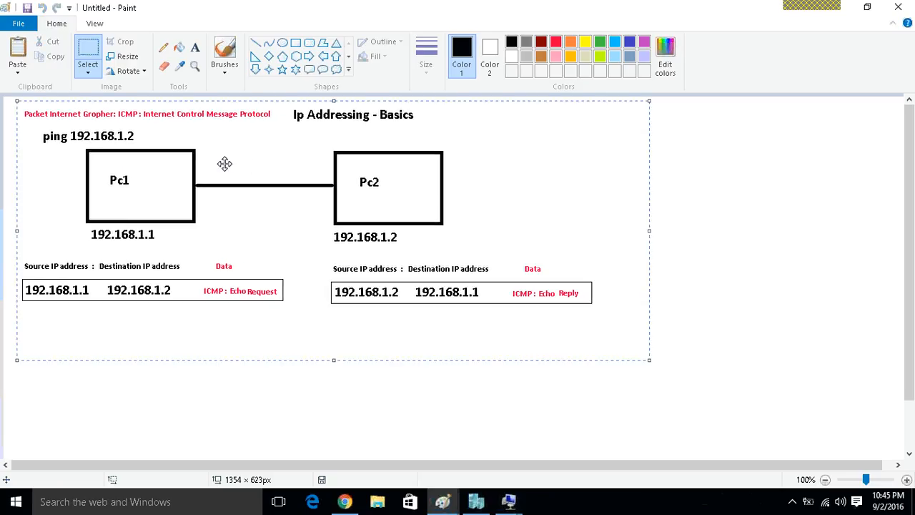
# Erase the address below Pc2 and write 192.168.2.2 in its place.
pyautogui.click(89, 45)
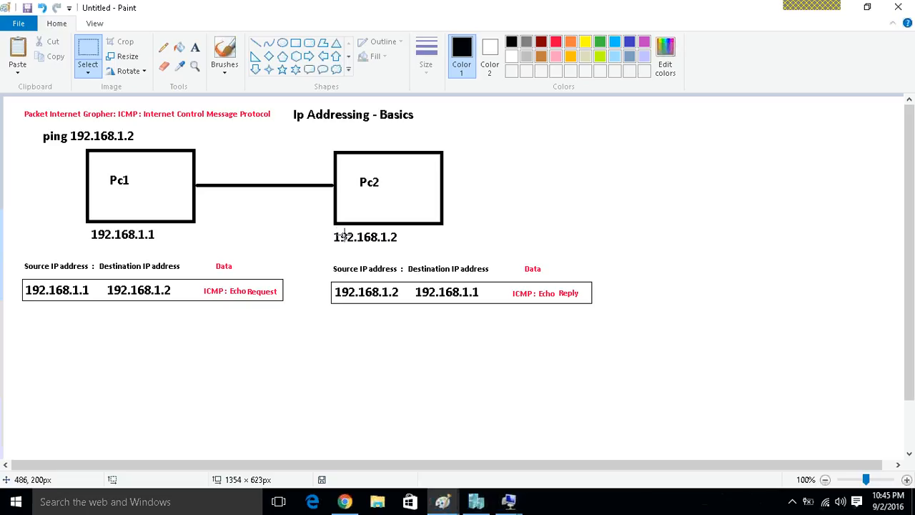
pyautogui.moveTo(329, 226); pyautogui.dragTo(410, 249)
pyautogui.press('Delete')
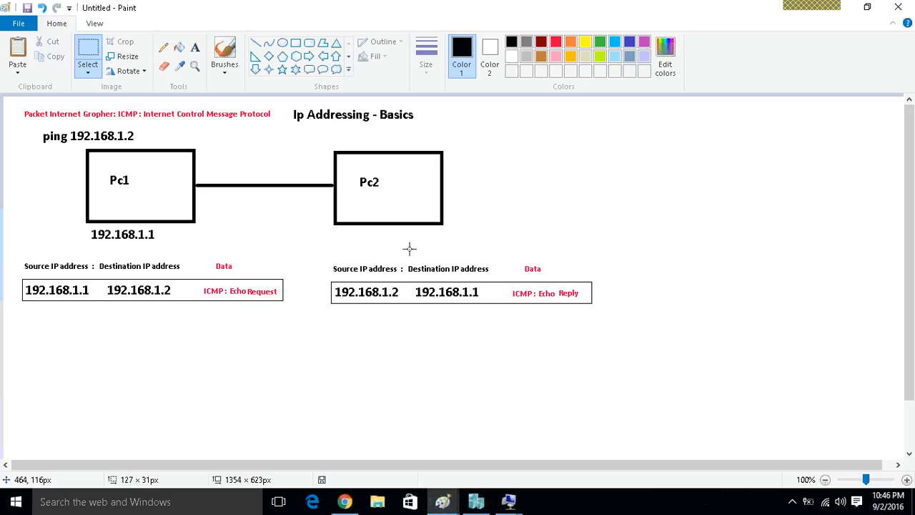
pyautogui.click(195, 47)
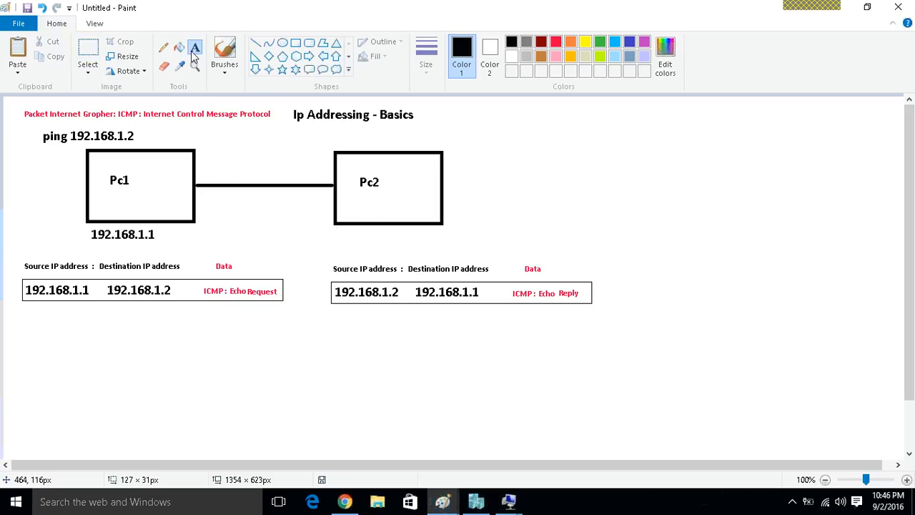
pyautogui.click(332, 224)
pyautogui.write('192.168')
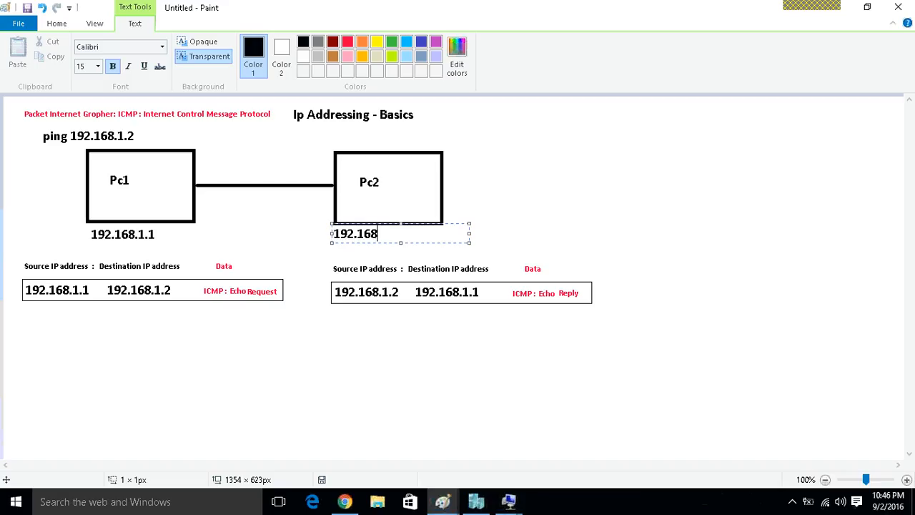
pyautogui.write('.2.2')
# Highlight the third octet and the whole of Pc2's address to point them out, and finish the text entry.
pyautogui.moveTo(379, 234); pyautogui.dragTo(387, 234)
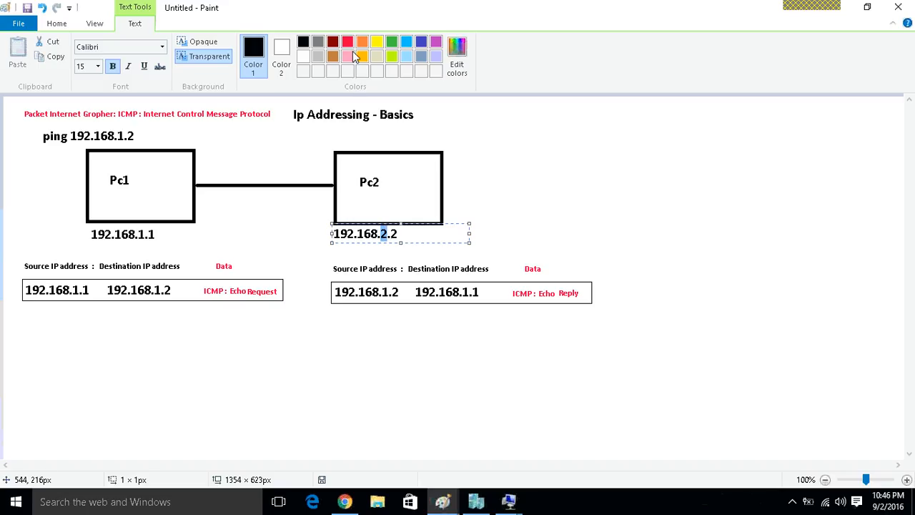
pyautogui.click(408, 235)
pyautogui.hotkey('ctrl', 'a')
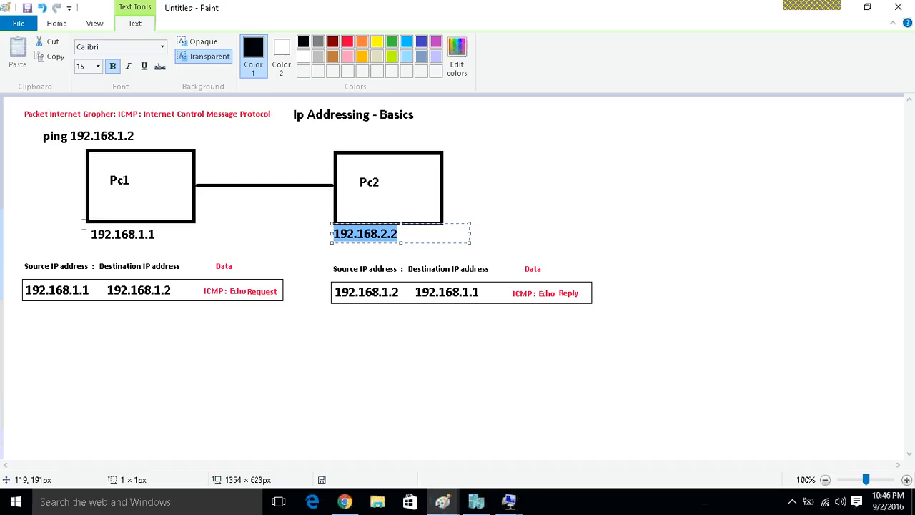
pyautogui.moveTo(84, 226); pyautogui.dragTo(165, 245)
pyautogui.click(172, 250)
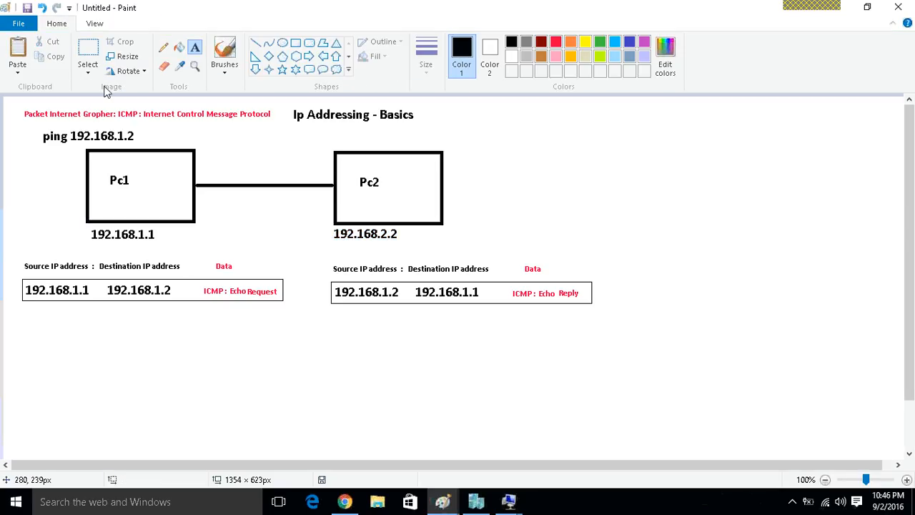
# Replace the Echo Request packet's destination address with a copy of Pc2's 192.168.2.2, and delete the whole Echo Reply packet with its headings.
pyautogui.click(91, 61)
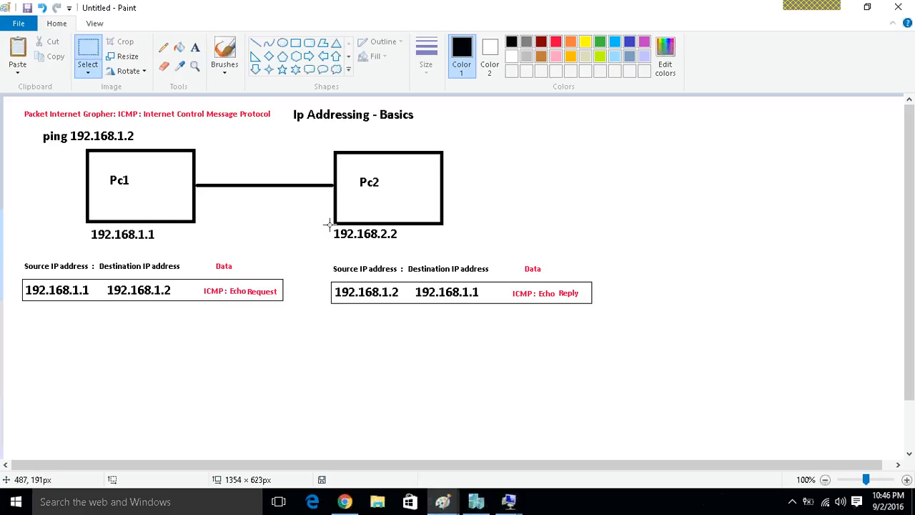
pyautogui.moveTo(328, 228); pyautogui.dragTo(176, 298)
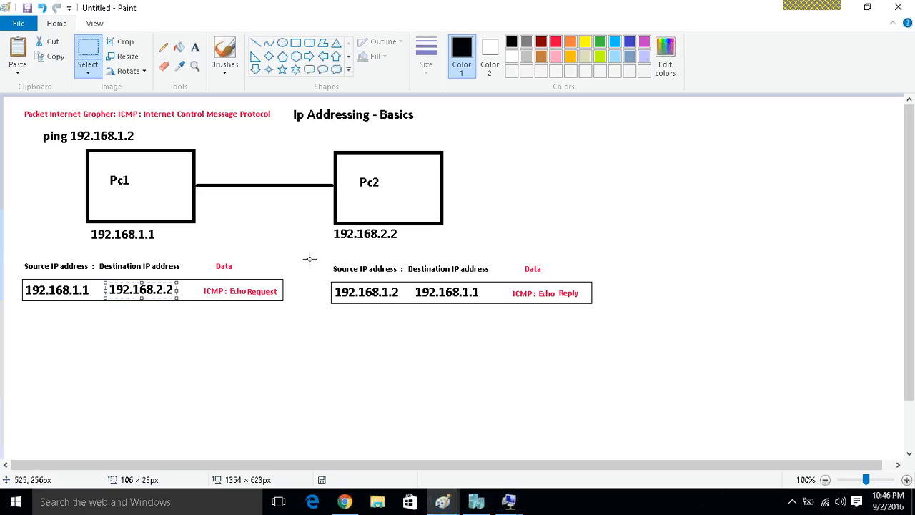
pyautogui.moveTo(305, 259); pyautogui.dragTo(598, 320)
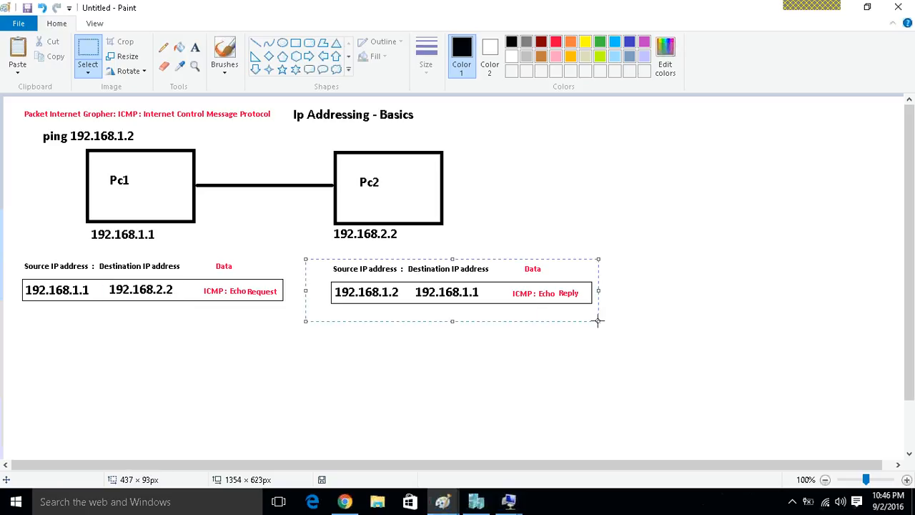
pyautogui.press('Delete')
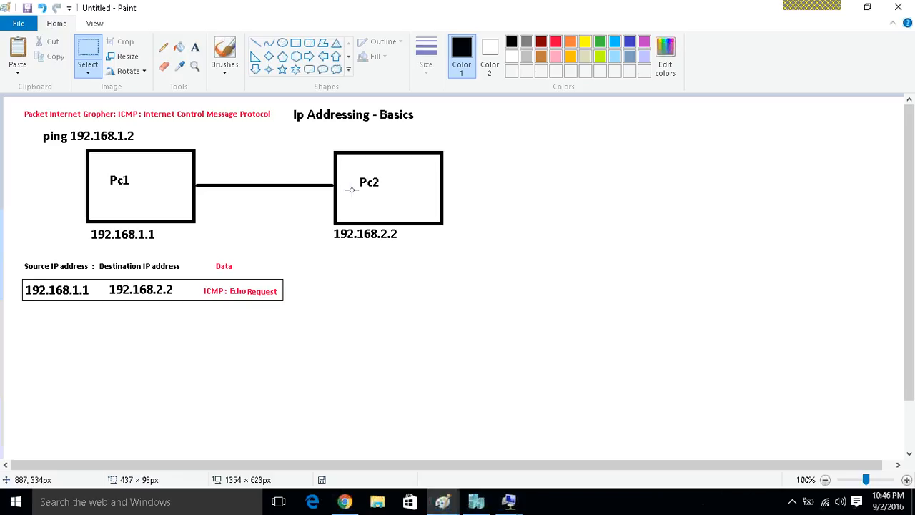
# Move the Echo Request packet with its headings down to the lower part of the drawing, well below Pc1.
pyautogui.click(91, 56)
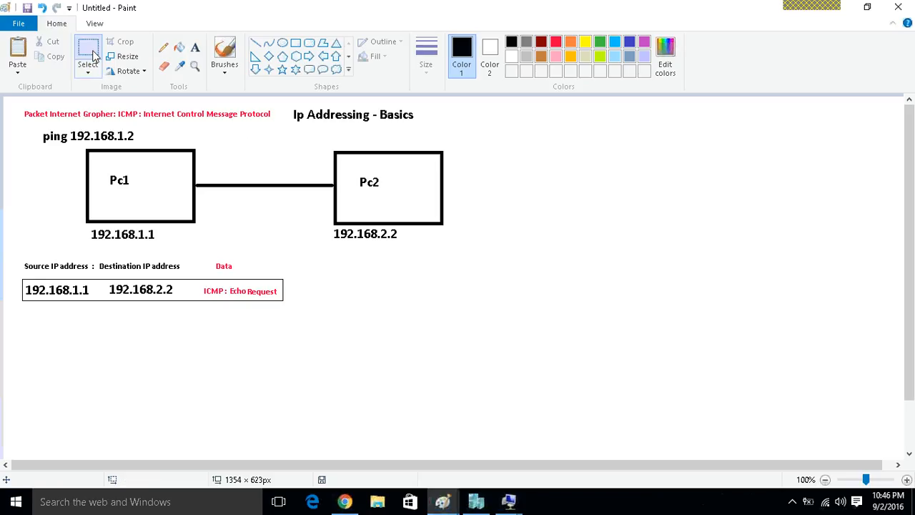
pyautogui.moveTo(14, 256); pyautogui.dragTo(313, 448)
pyautogui.click(444, 347)
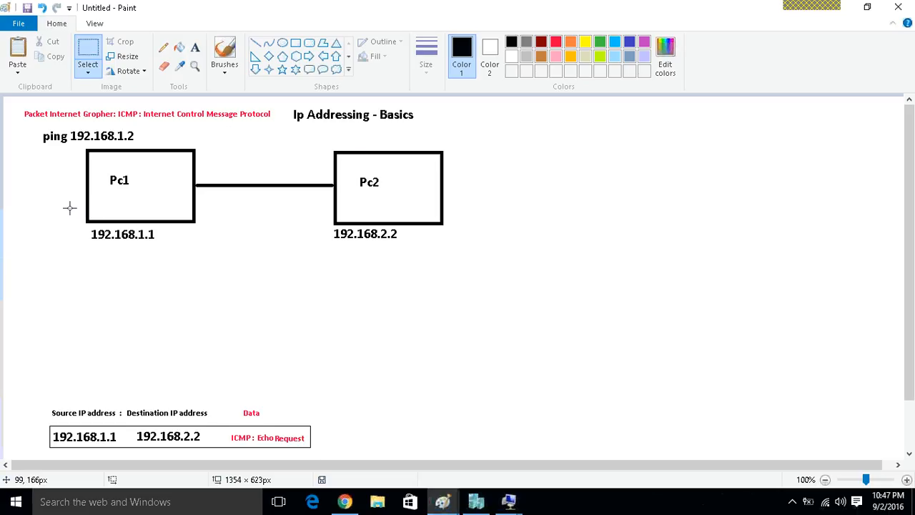
# Start a new text entry in the empty area beside the Ip Addressing - Basics title.
pyautogui.moveTo(81, 225); pyautogui.dragTo(392, 246)
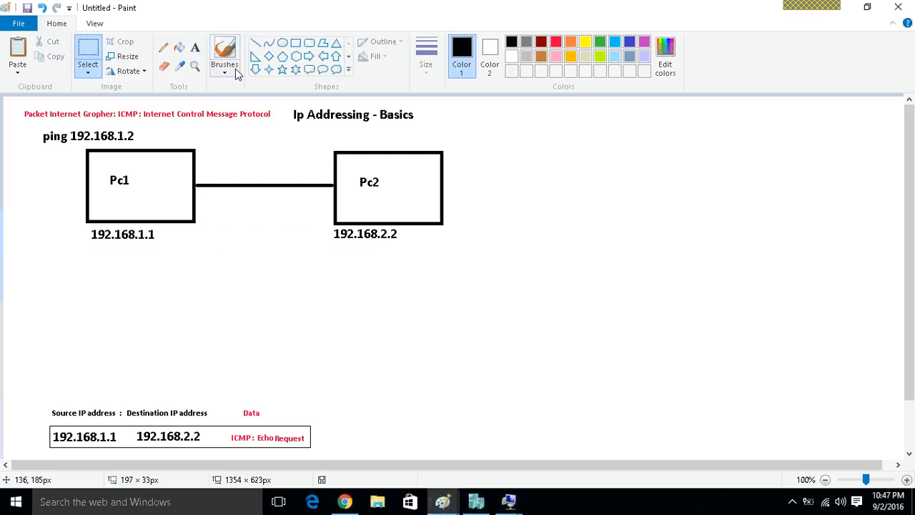
pyautogui.click(195, 48)
pyautogui.click(479, 98)
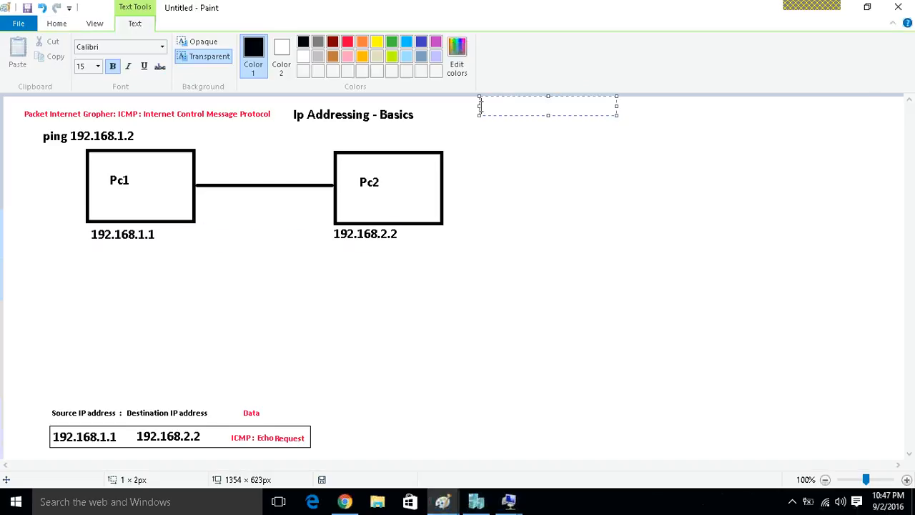